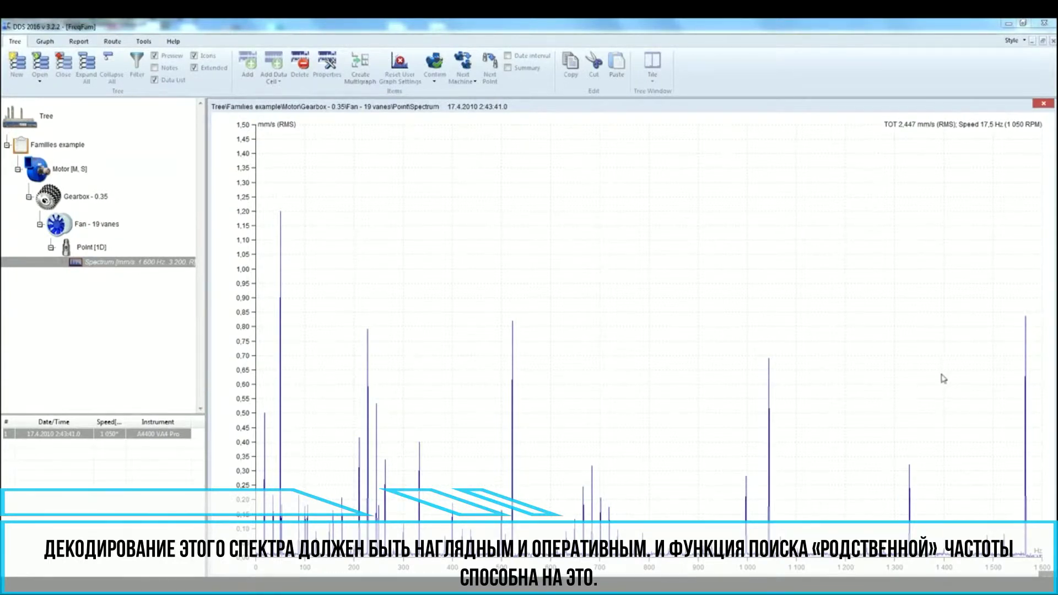
# Display the frequency families for the fan point's spectrum.
pyautogui.rightClick(543, 222)
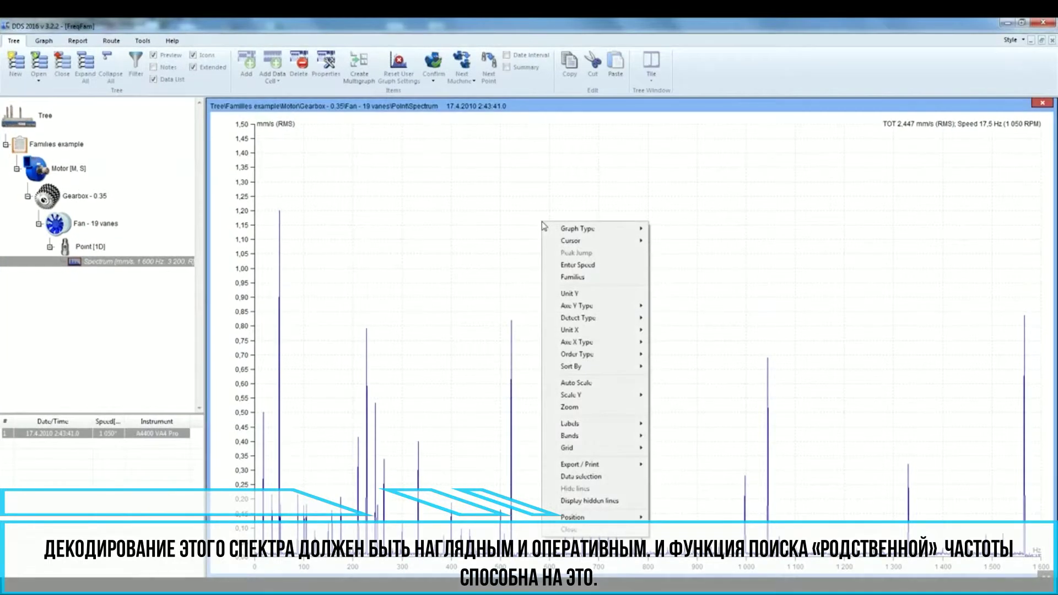
pyautogui.click(584, 283)
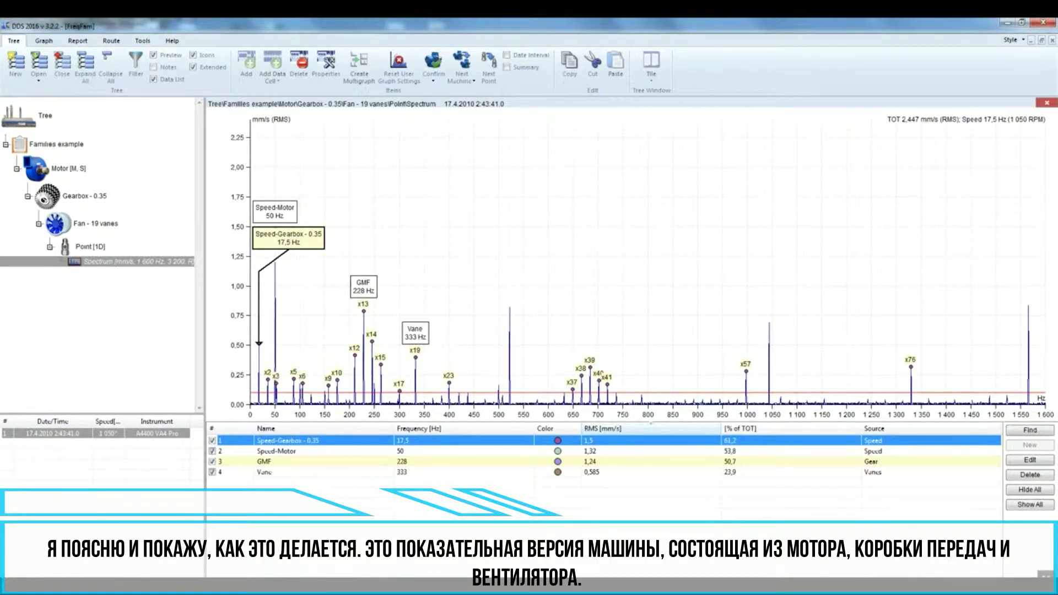
# Switch to the photo viewer to examine the demo machine sketch, and return to DDS 2016.
pyautogui.hotkey('alt', 'Tab')
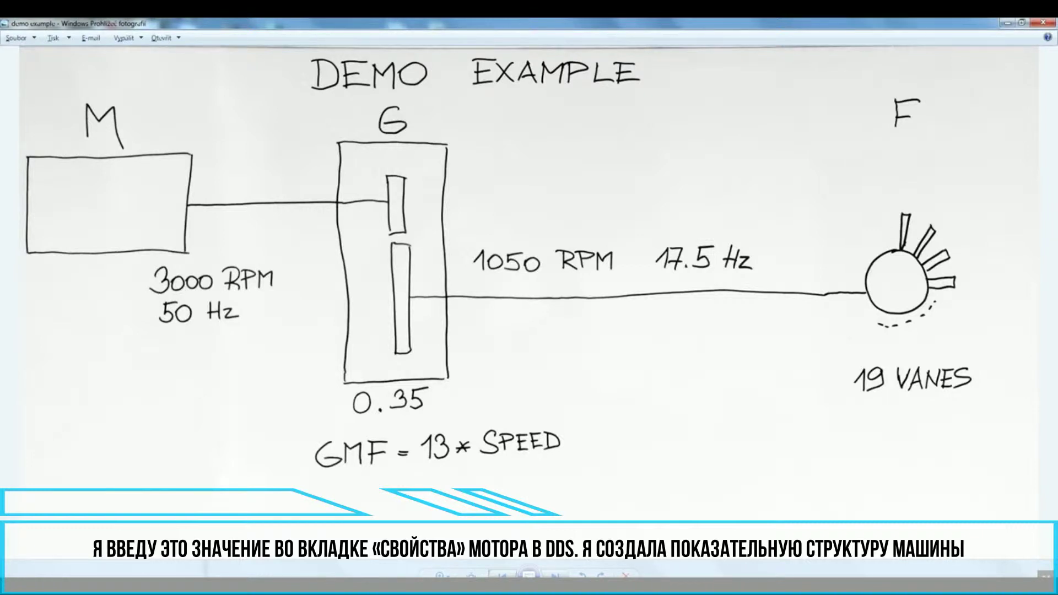
pyautogui.moveTo(220, 586)
pyautogui.click(220, 538)
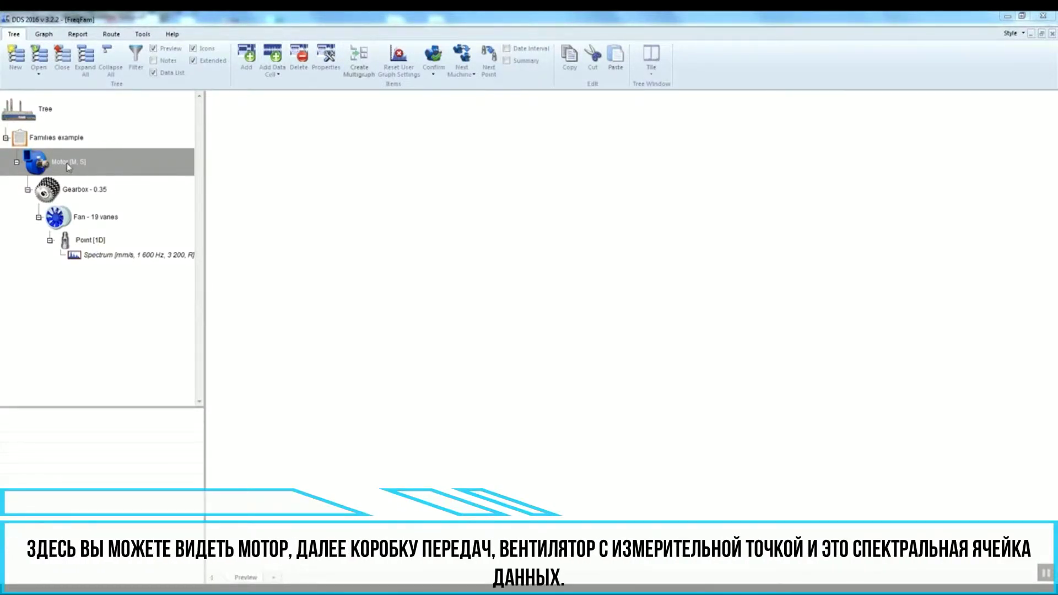
# Look through the machine structure from the gearbox and fan to the measuring point and its spectrum.
pyautogui.click(82, 191)
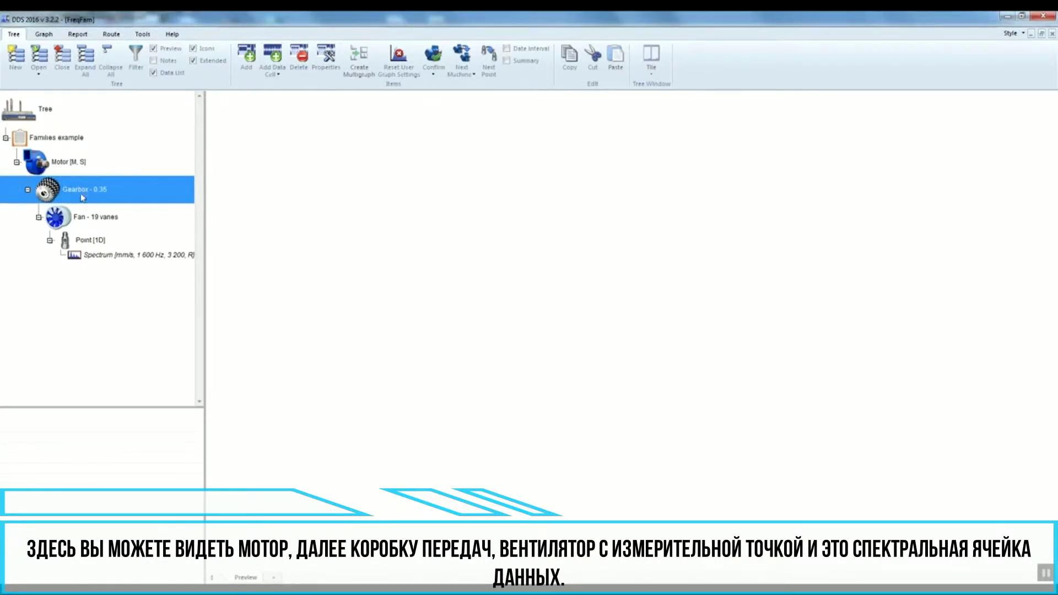
pyautogui.click(87, 219)
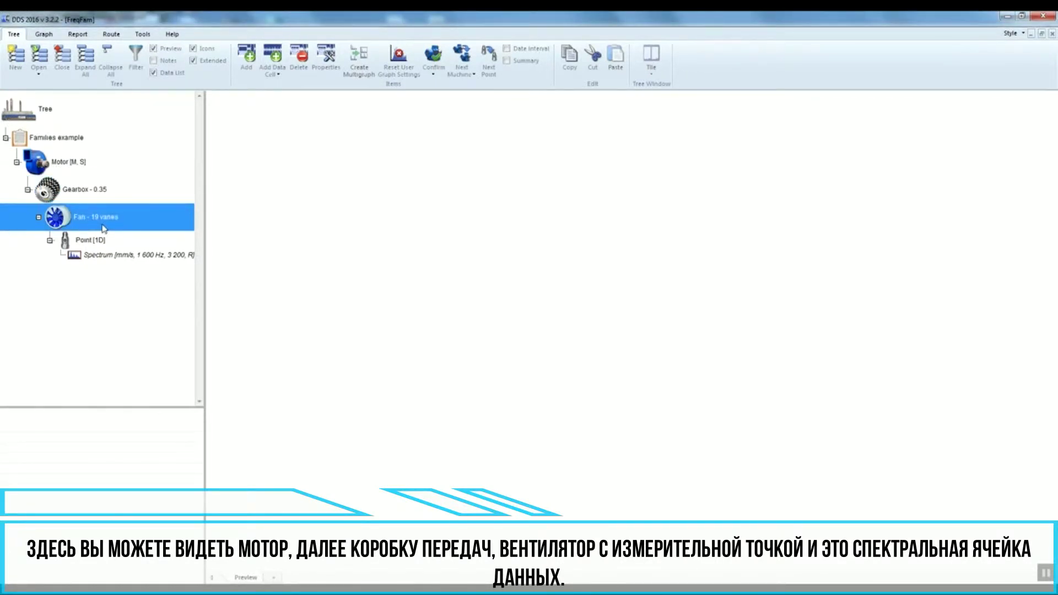
pyautogui.click(96, 241)
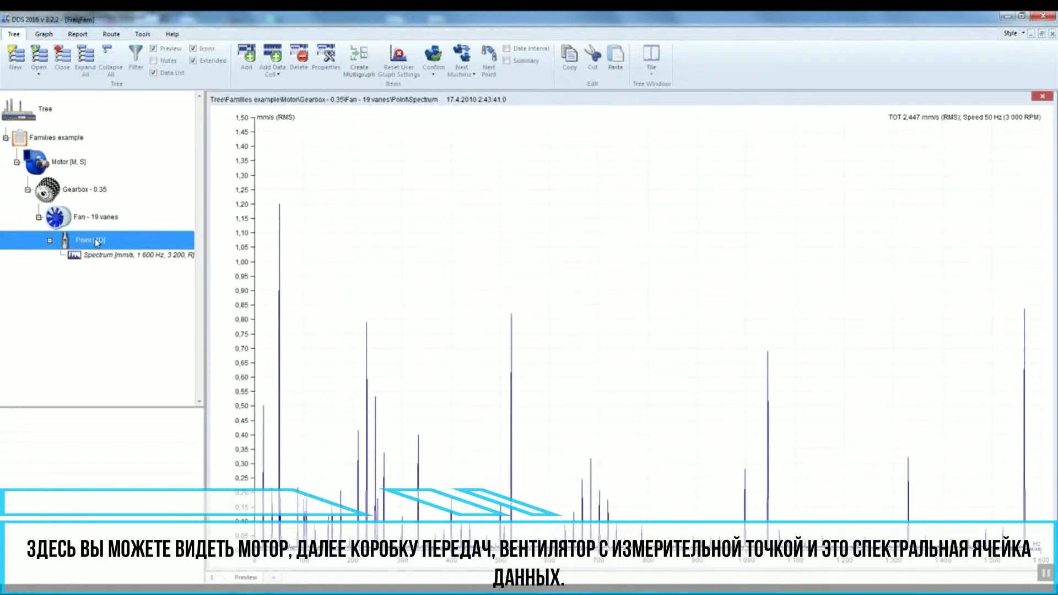
pyautogui.click(109, 256)
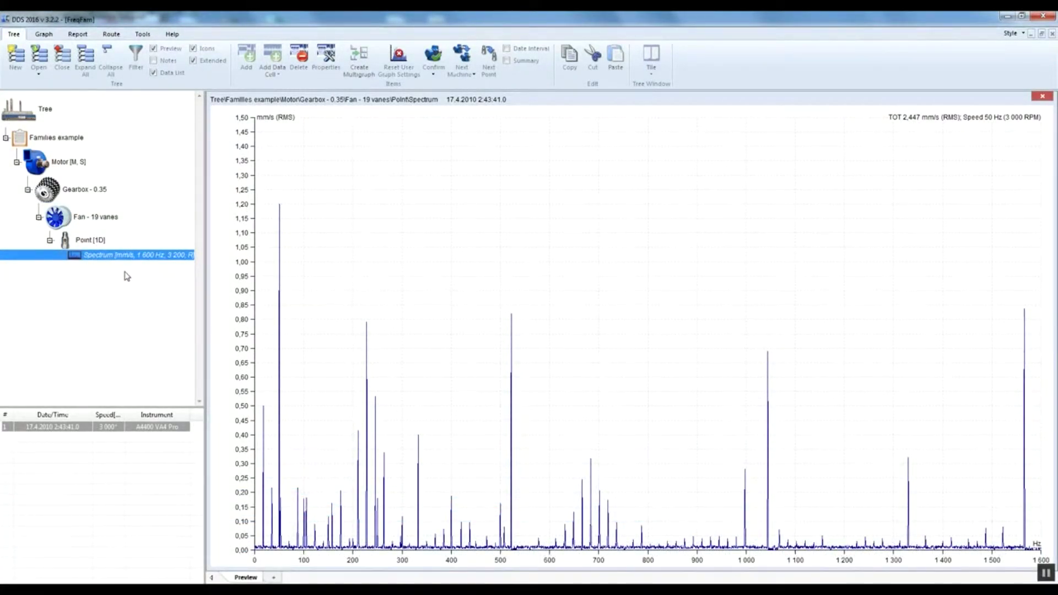
# Set the Motor item's default speed to 3000 RPM and save its properties.
pyautogui.click(63, 164)
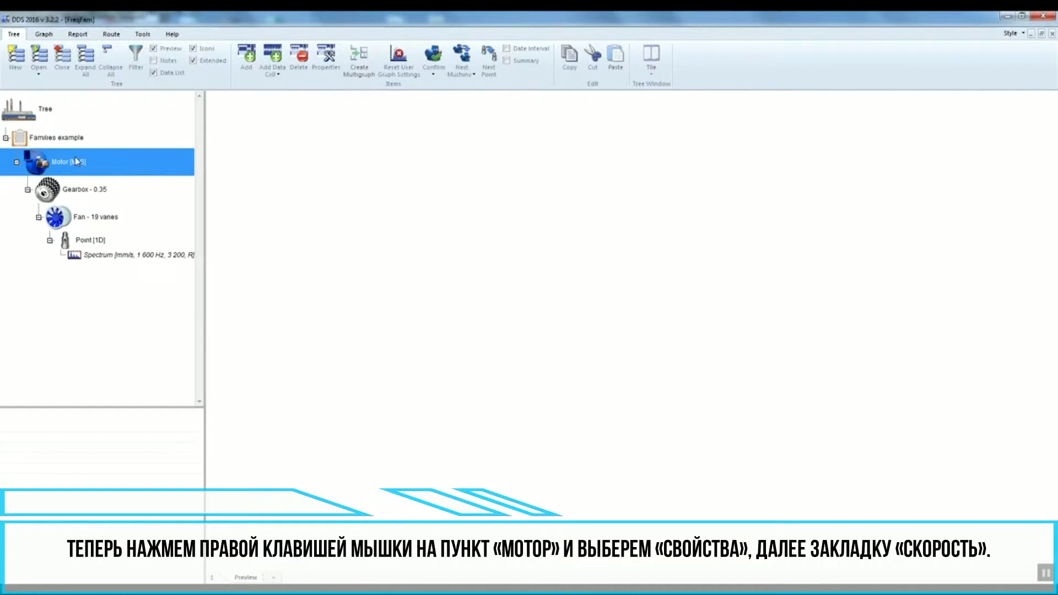
pyautogui.rightClick(75, 160)
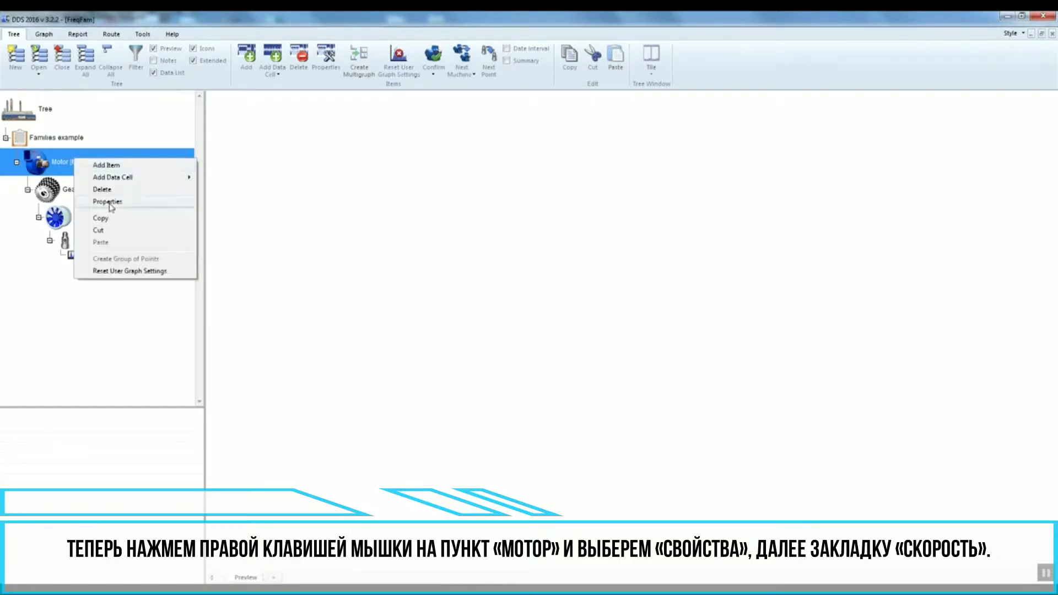
pyautogui.click(111, 203)
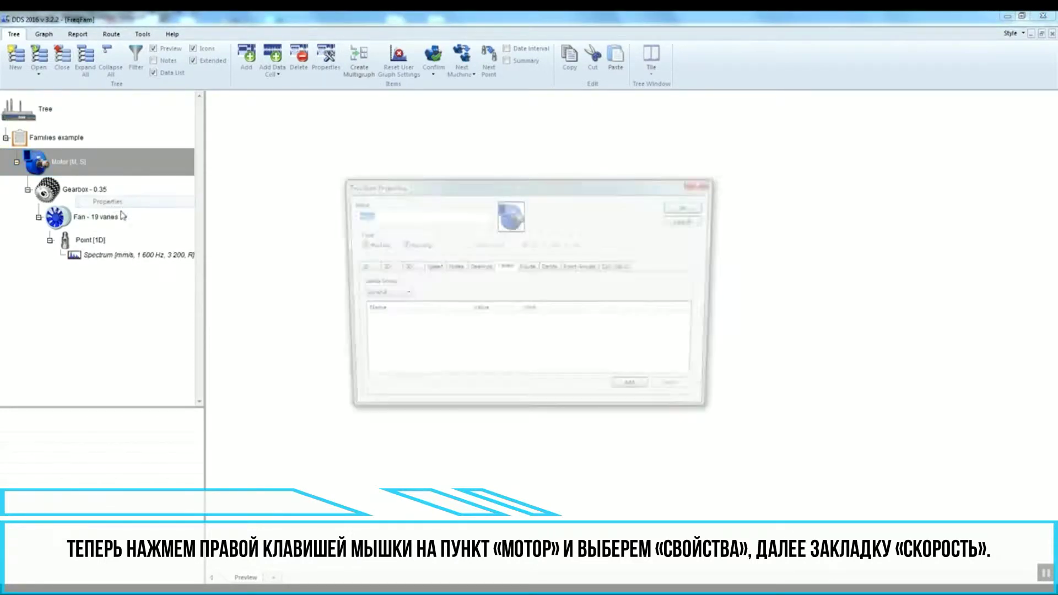
pyautogui.click(432, 270)
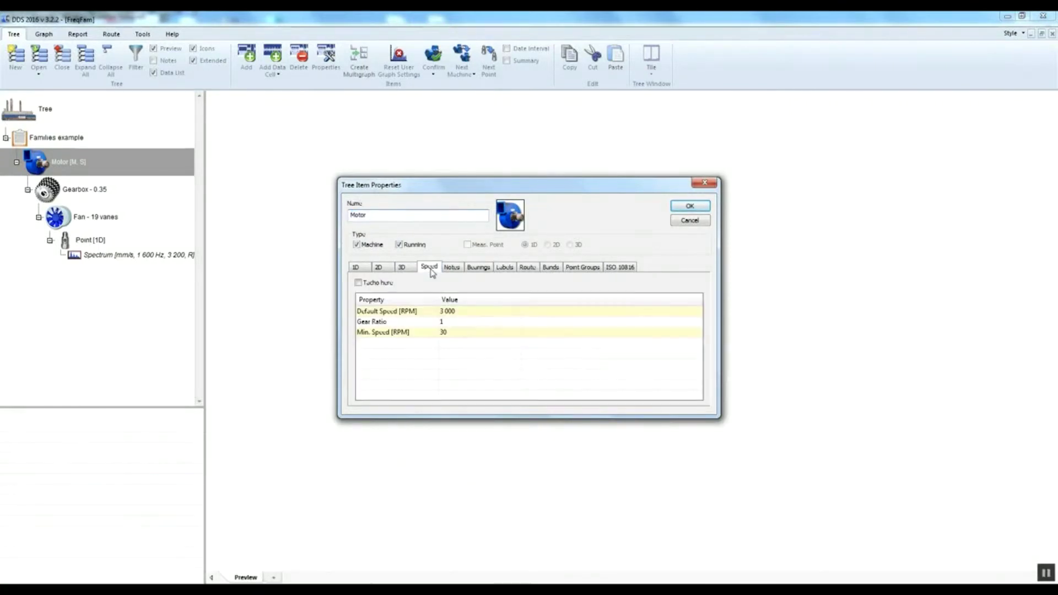
pyautogui.click(463, 312)
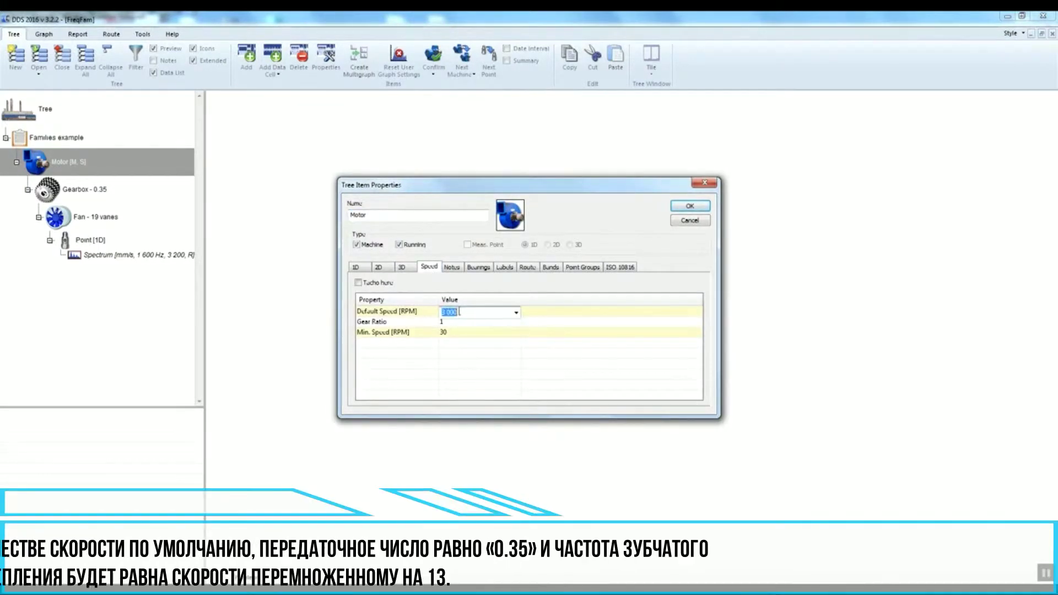
pyautogui.write('3000')
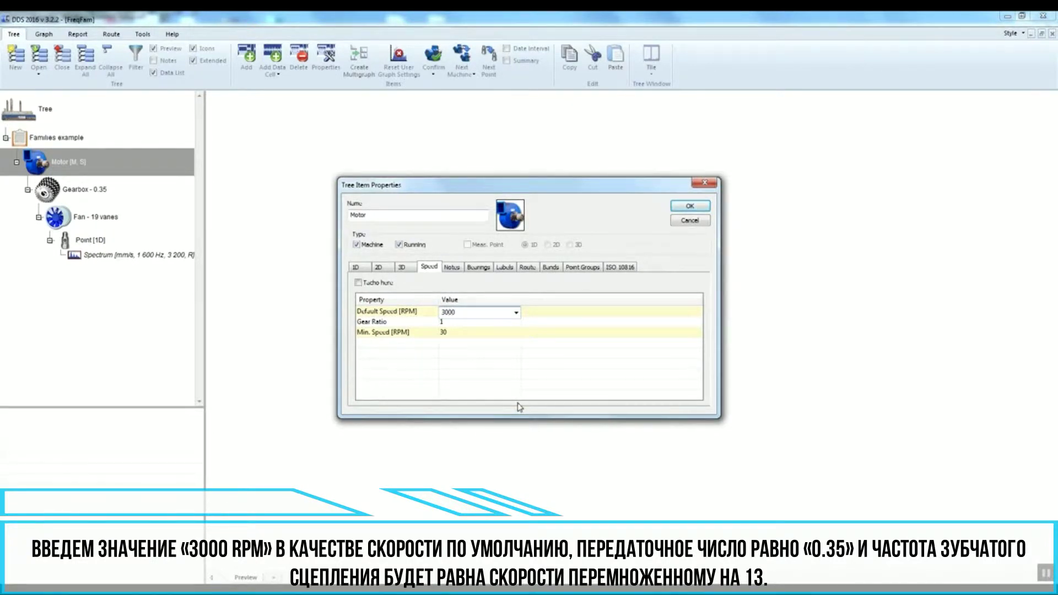
pyautogui.press('Return')
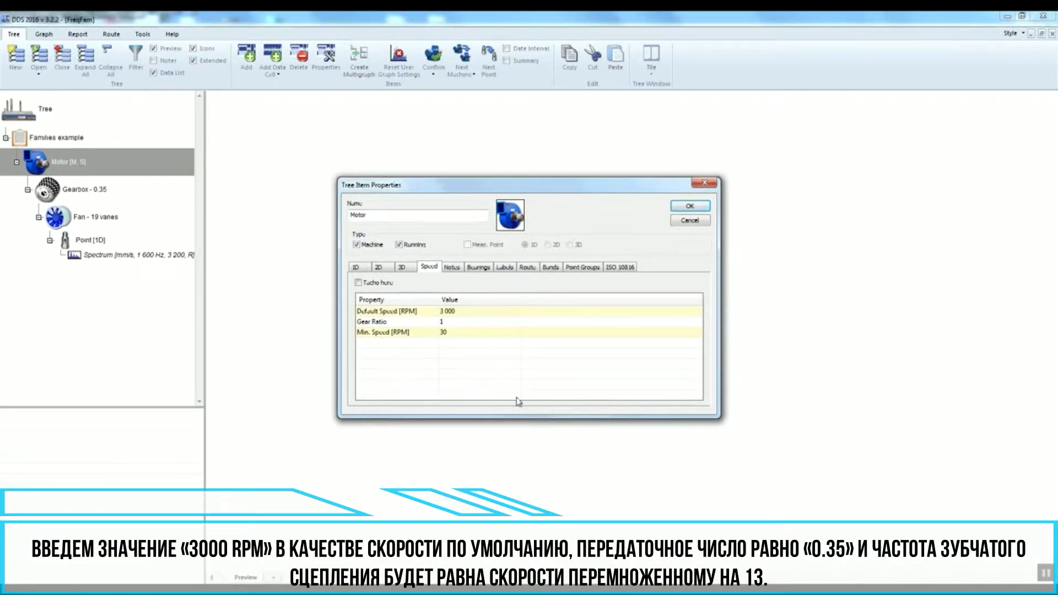
pyautogui.click(694, 207)
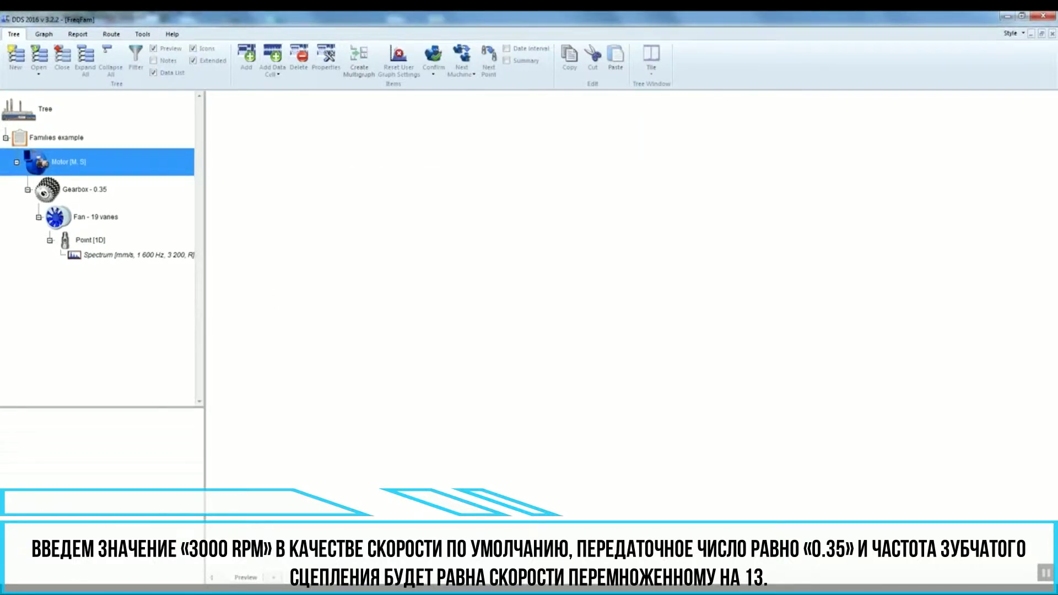
# Set the gear ratio to 0,35 in the speed properties of the gearbox item.
pyautogui.hotkey('alt', 'Tab')
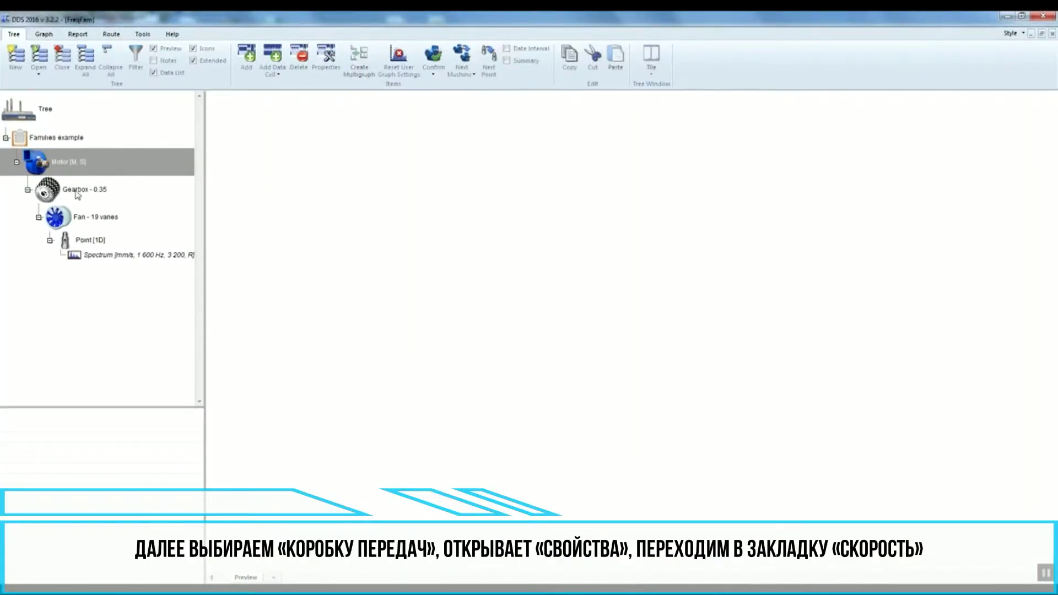
pyautogui.click(89, 189)
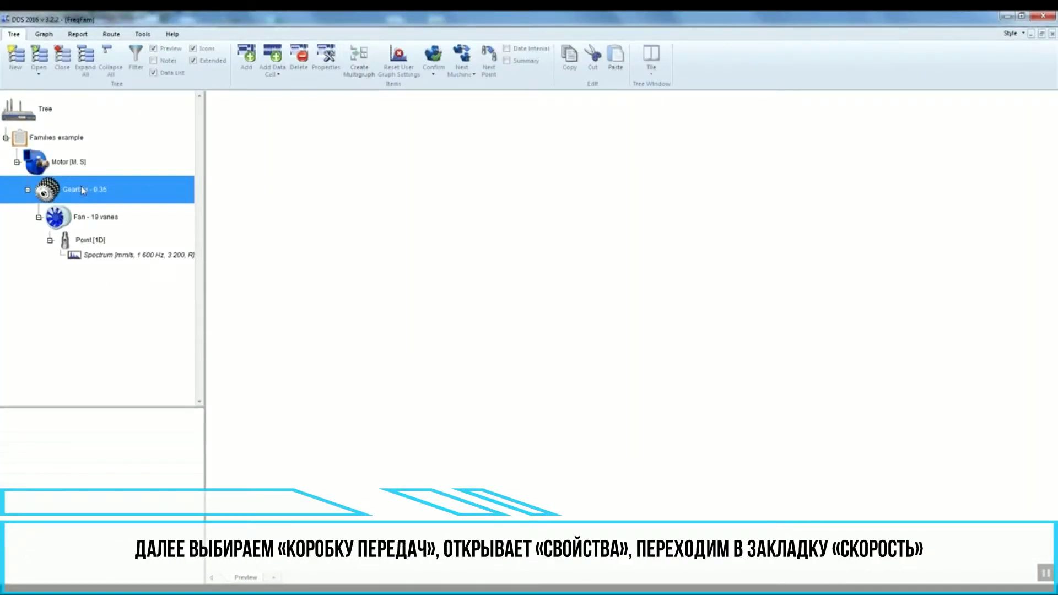
pyautogui.rightClick(96, 192)
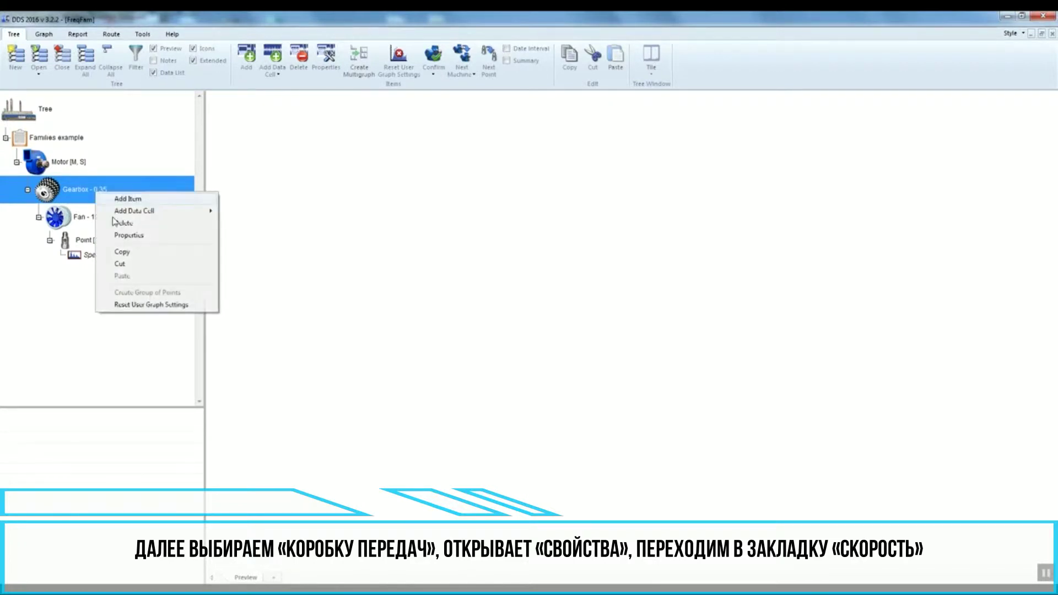
pyautogui.click(129, 236)
pyautogui.click(426, 267)
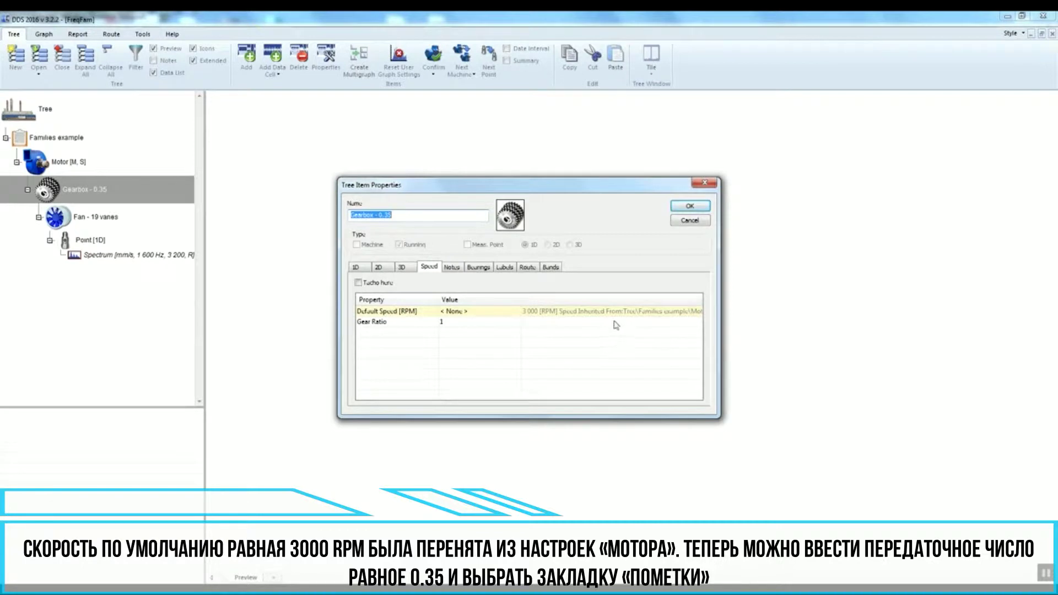
pyautogui.click(458, 322)
pyautogui.write('0')
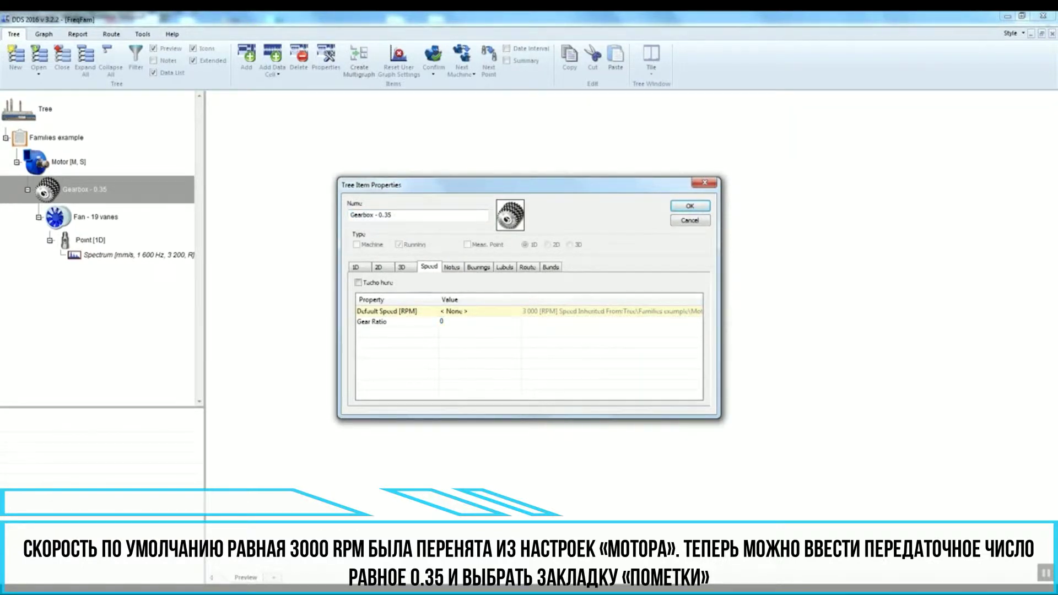
pyautogui.write(',35')
# Add a label named GMF to the gearbox in the Gear labels group.
pyautogui.click(506, 268)
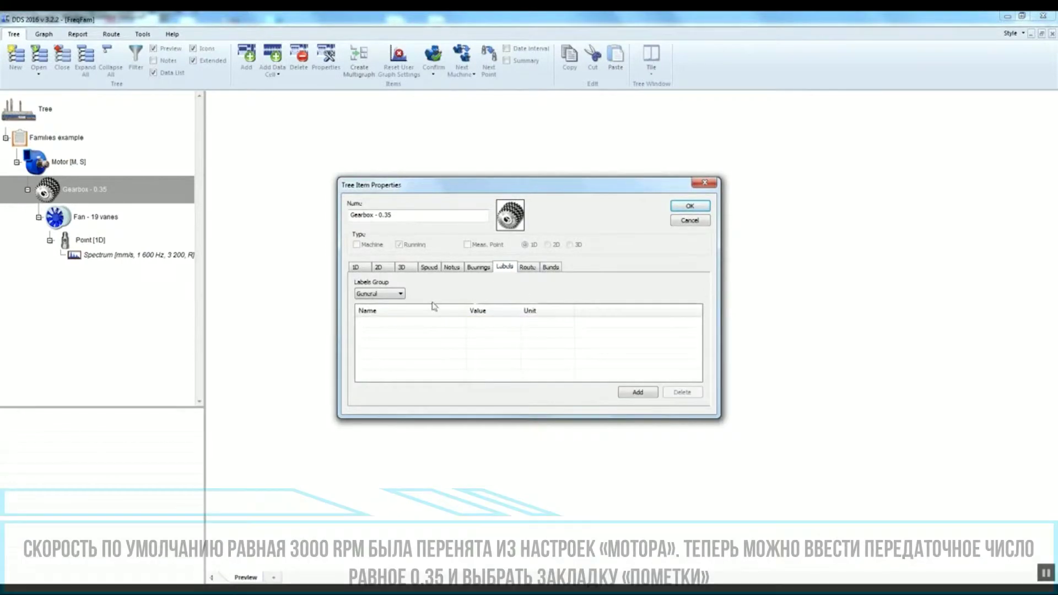
pyautogui.click(394, 293)
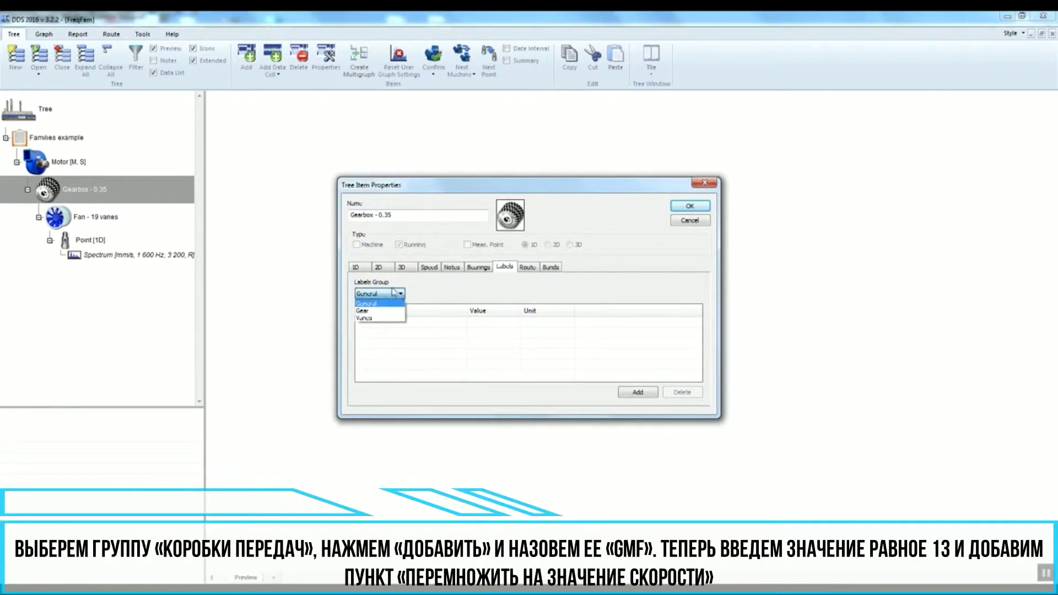
pyautogui.click(372, 311)
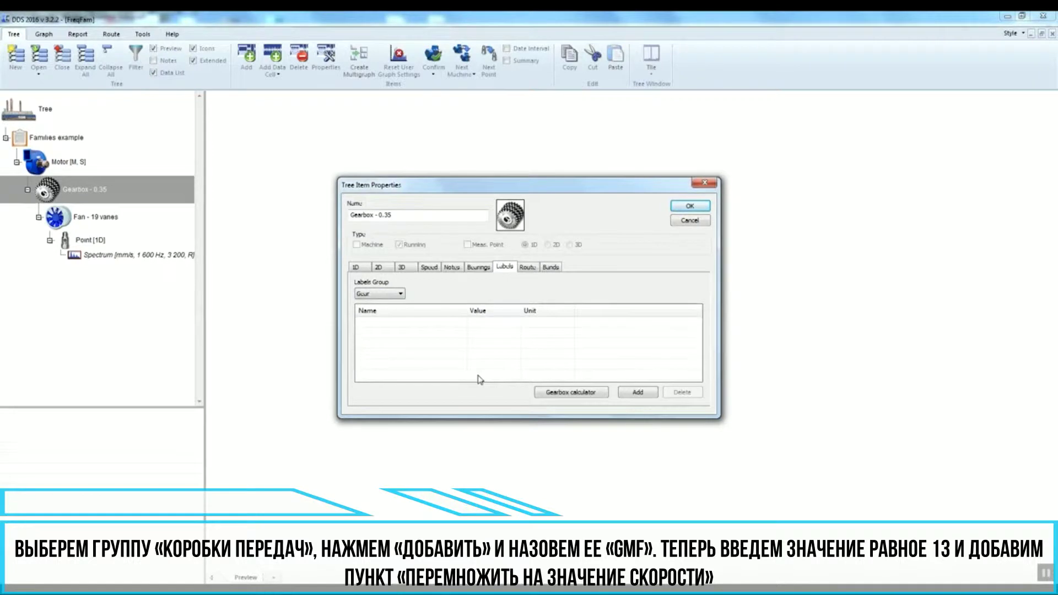
pyautogui.click(637, 393)
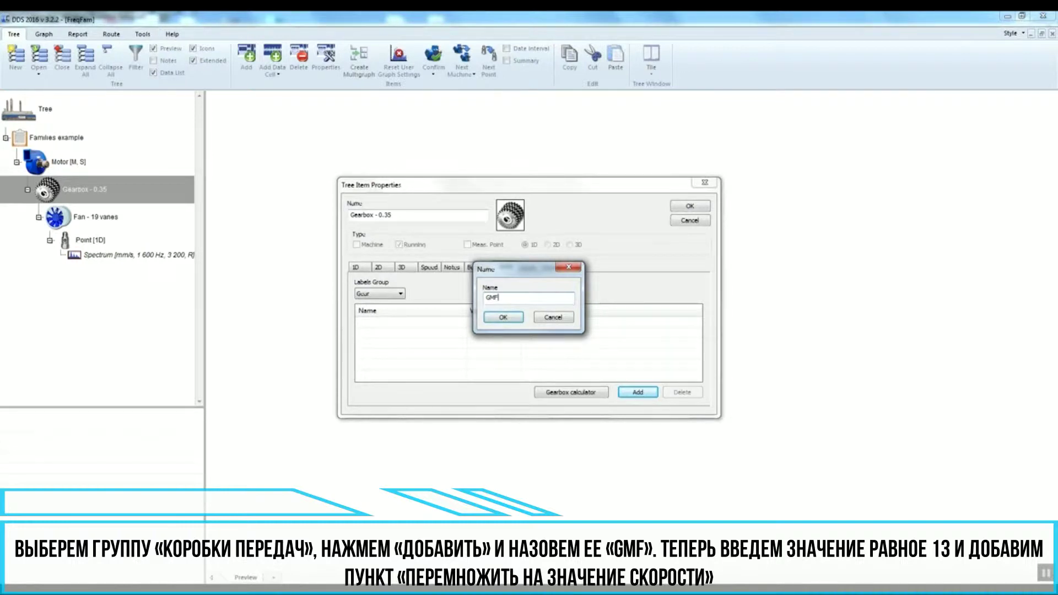
pyautogui.press('Return')
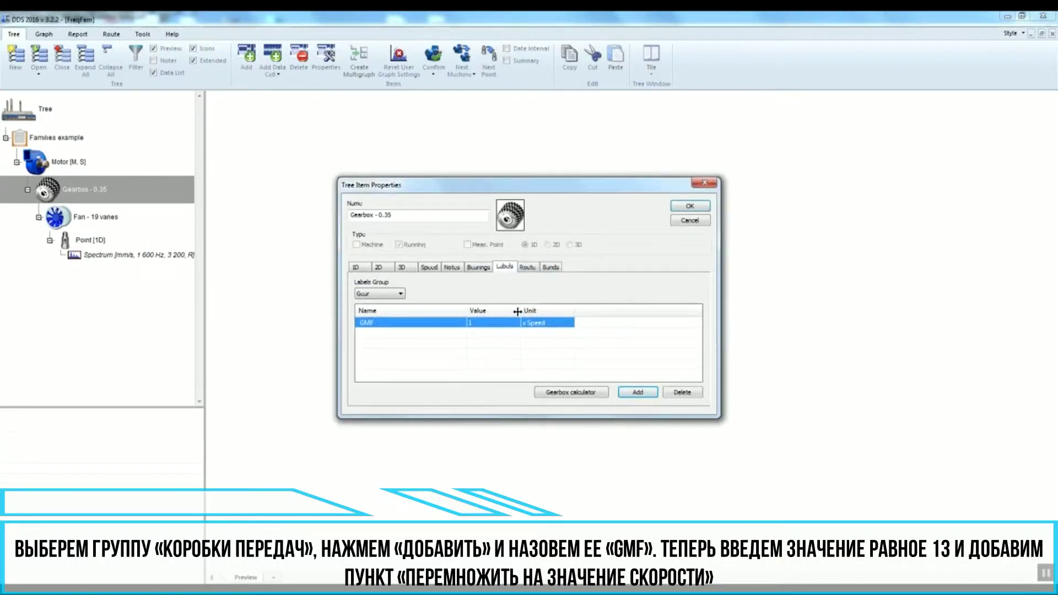
# Set the GMF label's value to 13 with the unit x Speed and save the gearbox properties.
pyautogui.click(474, 324)
pyautogui.write('1')
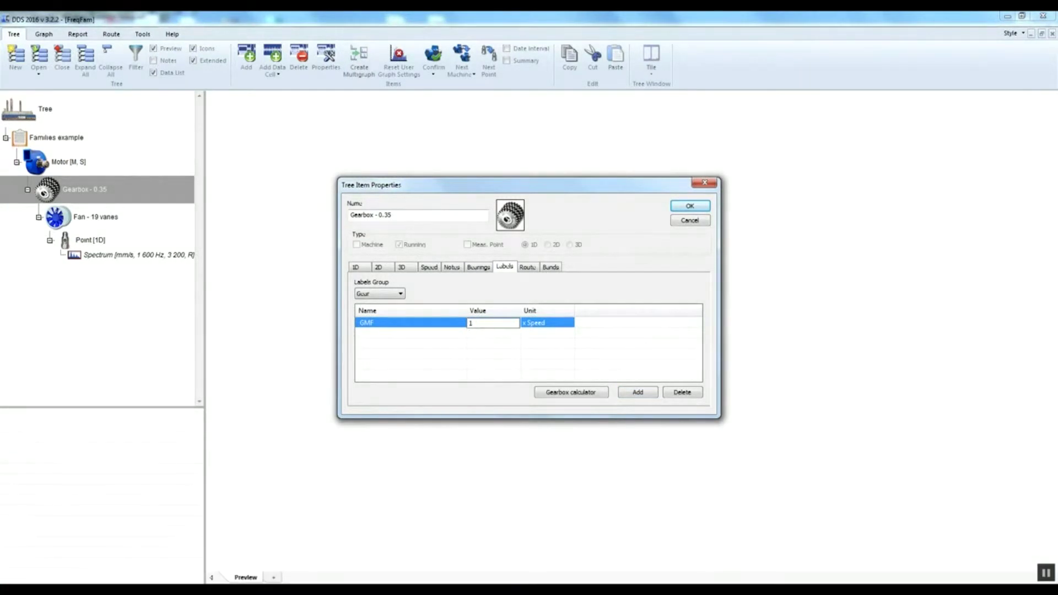
pyautogui.click(442, 323)
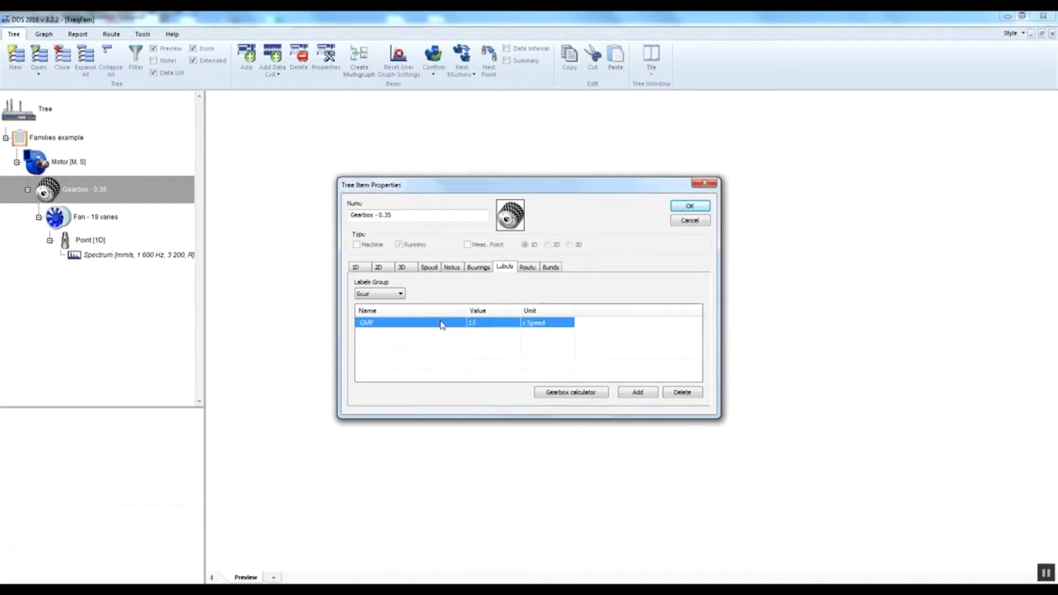
pyautogui.click(562, 327)
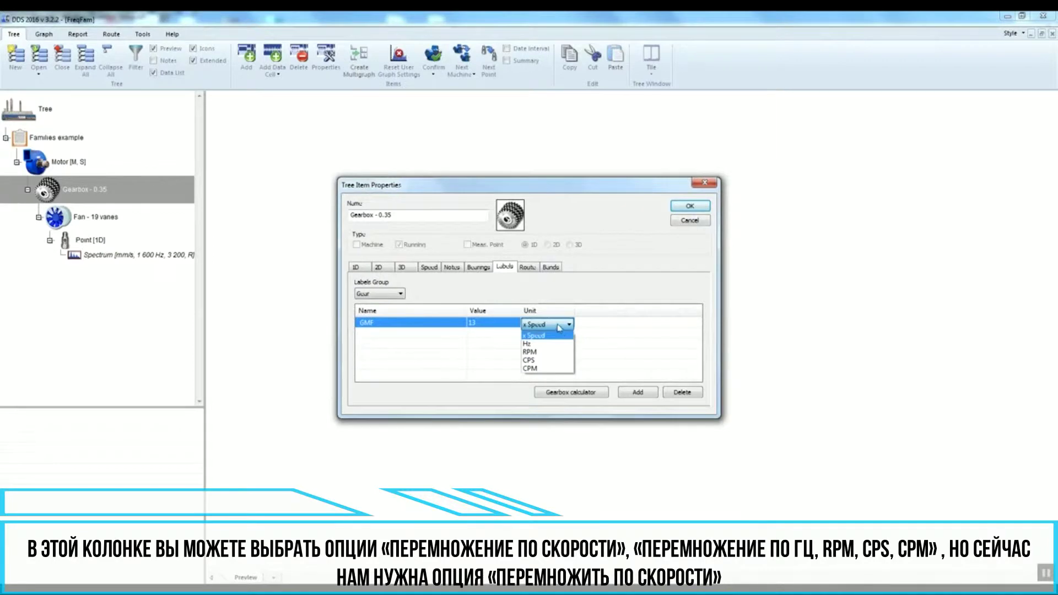
pyautogui.click(562, 334)
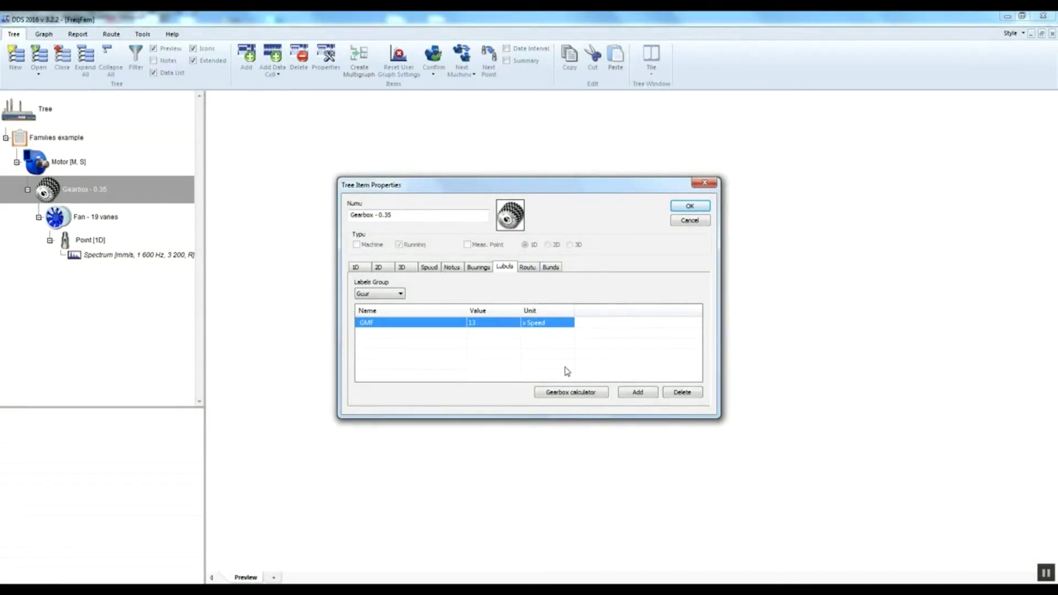
pyautogui.click(698, 207)
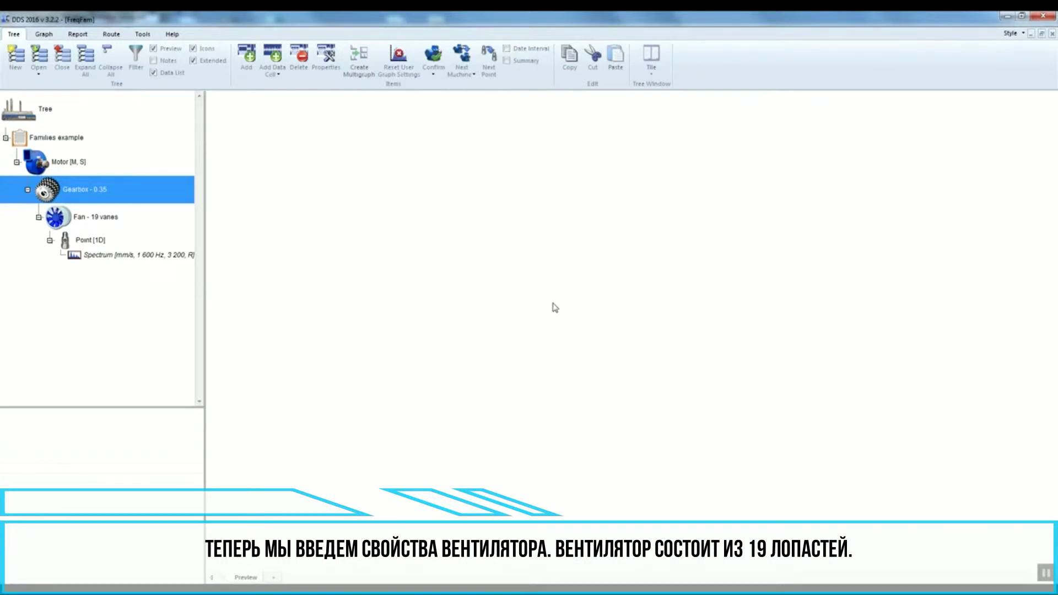
# Open the properties of the fan item in the tree and check its speed settings.
pyautogui.hotkey('alt', 'Tab')
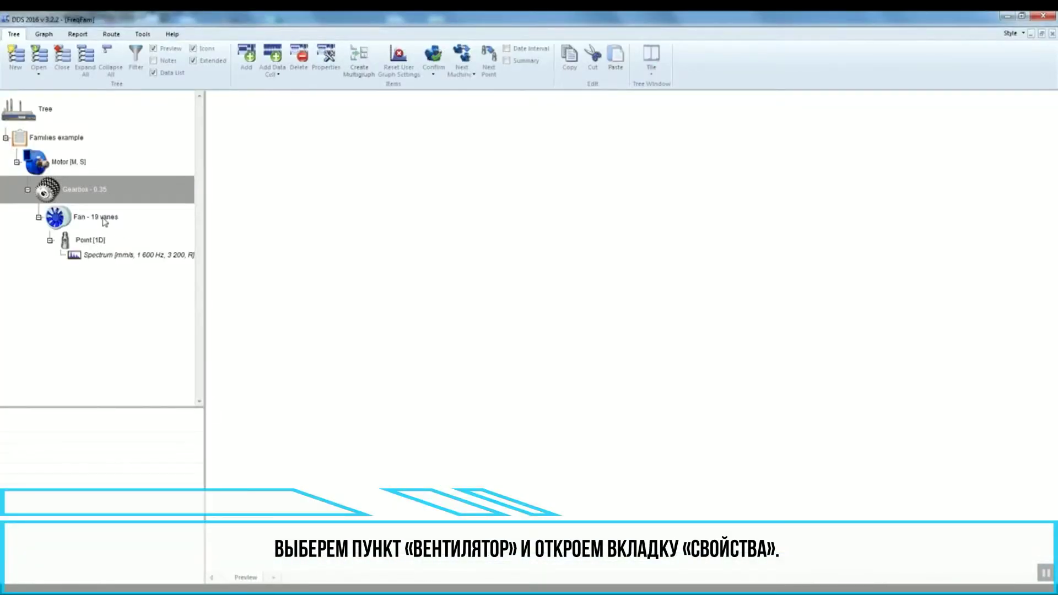
pyautogui.click(106, 224)
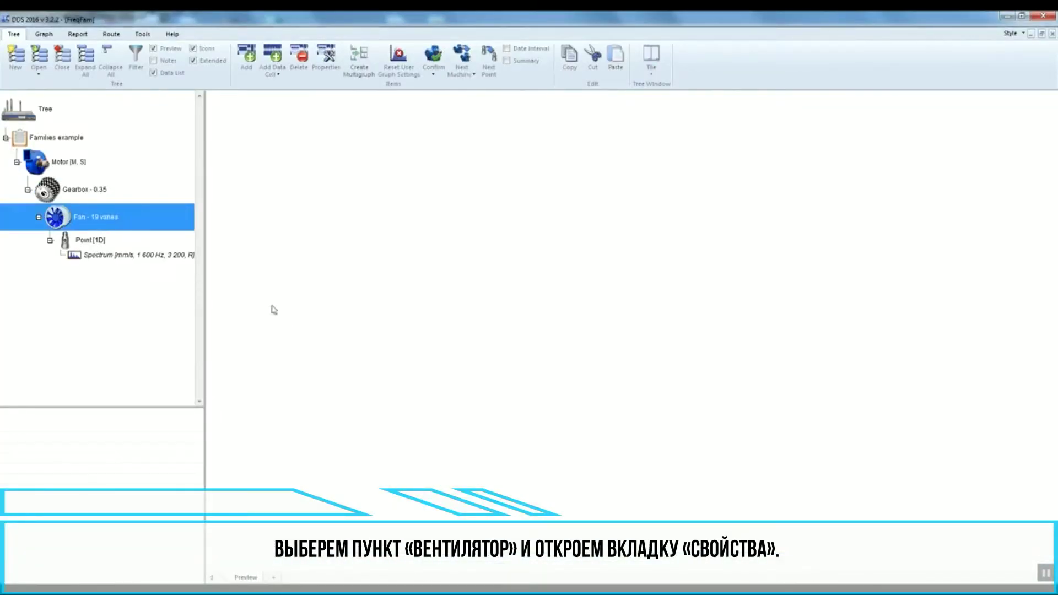
pyautogui.rightClick(94, 220)
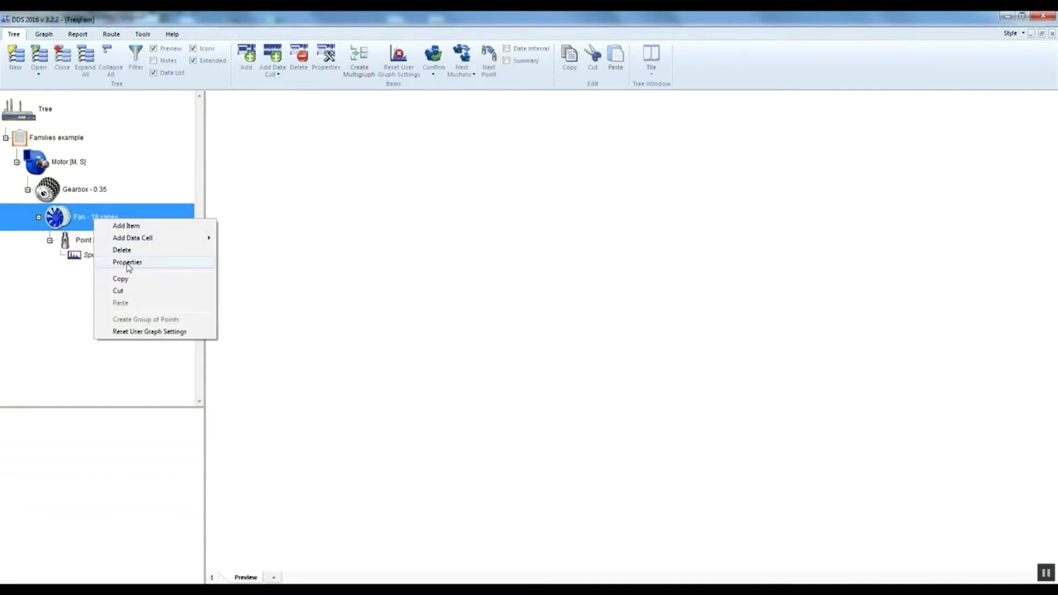
pyautogui.click(128, 263)
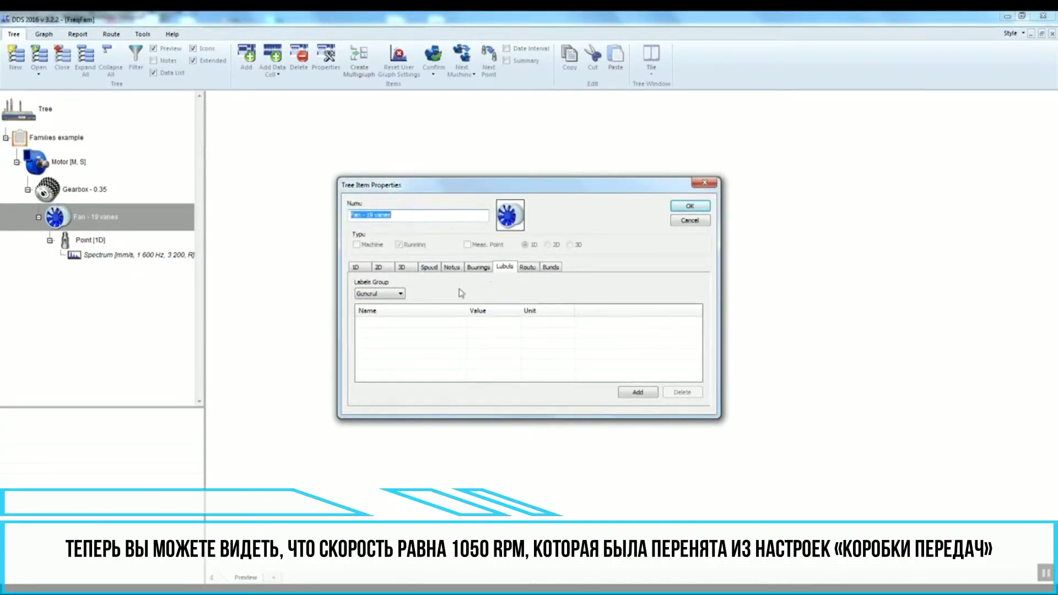
pyautogui.click(429, 268)
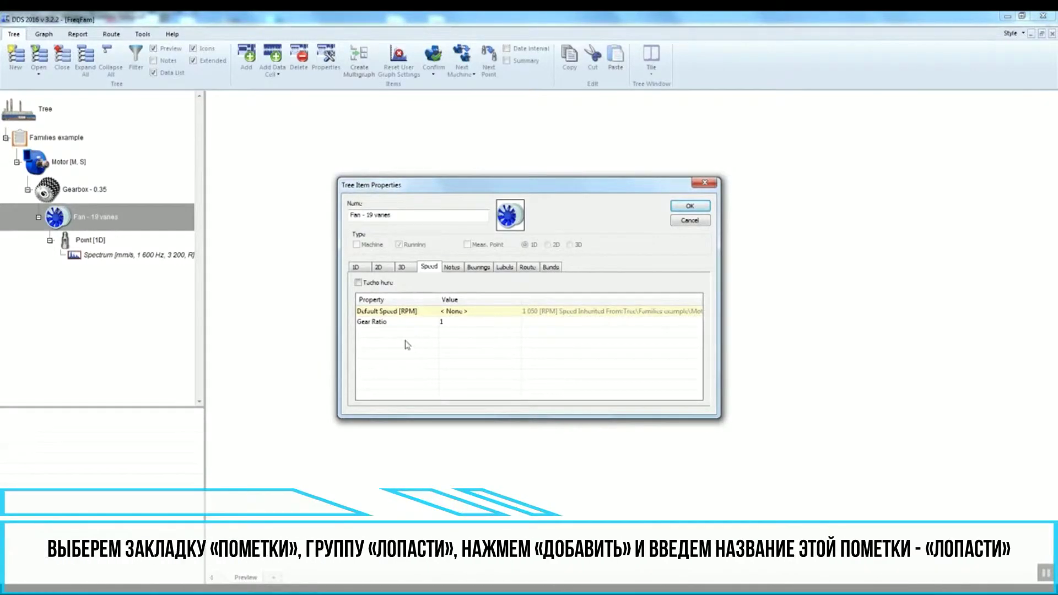
# Add a label named Vanes to the fan in the Vanes labels group.
pyautogui.click(505, 268)
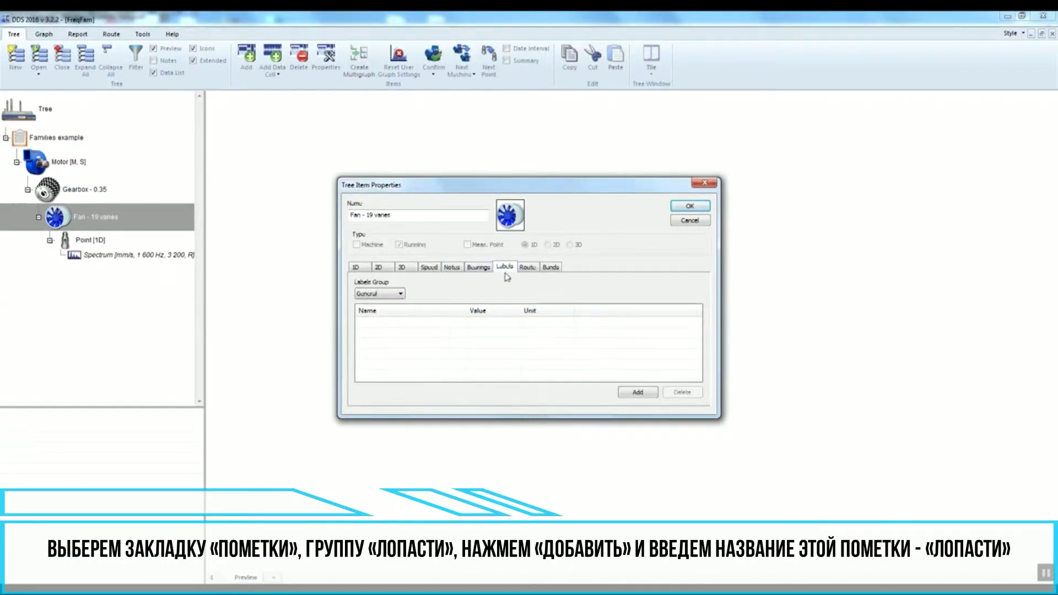
pyautogui.click(402, 295)
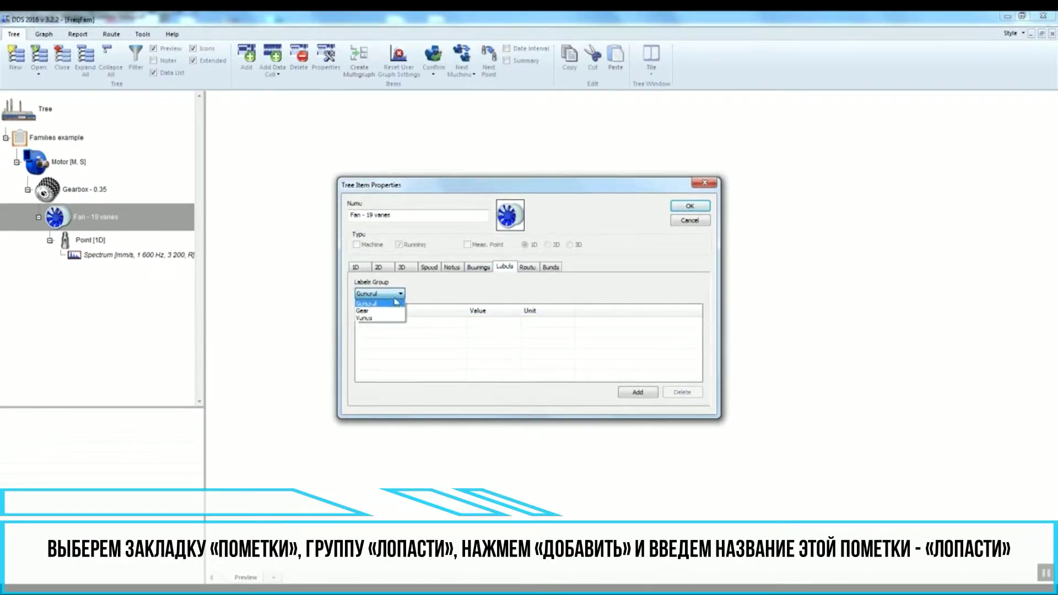
pyautogui.click(366, 319)
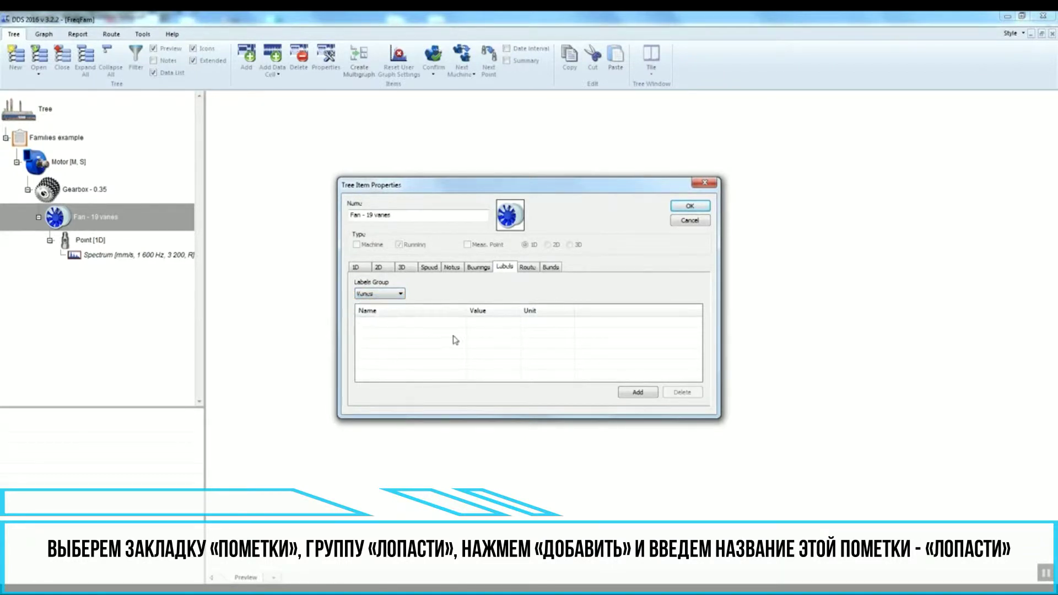
pyautogui.click(639, 393)
pyautogui.write('Van')
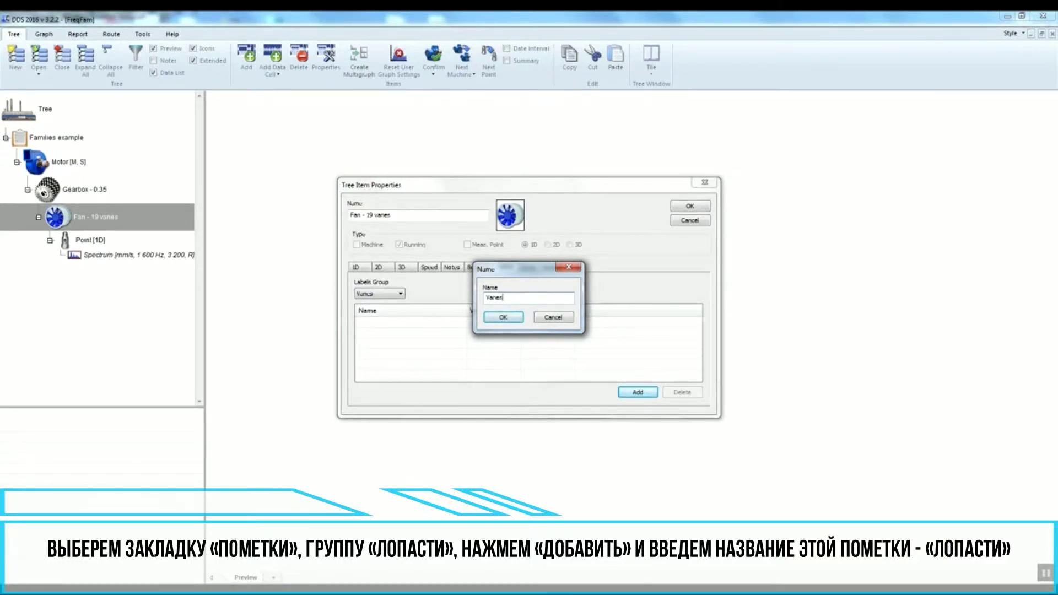
pyautogui.write('es')
pyautogui.click(496, 318)
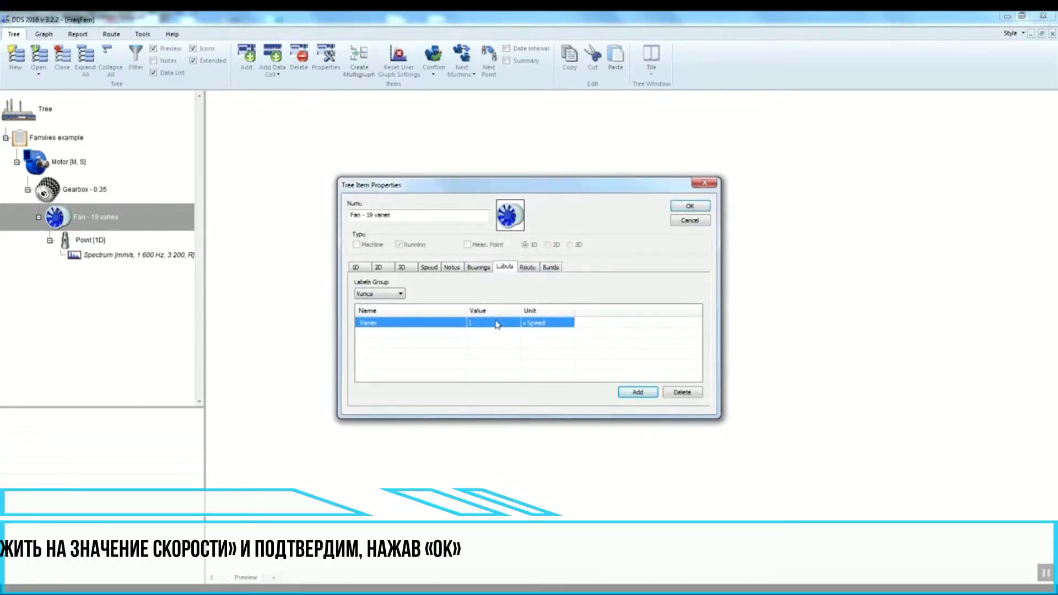
# Set the Vanes label's value to 19 and save the fan properties.
pyautogui.click(498, 325)
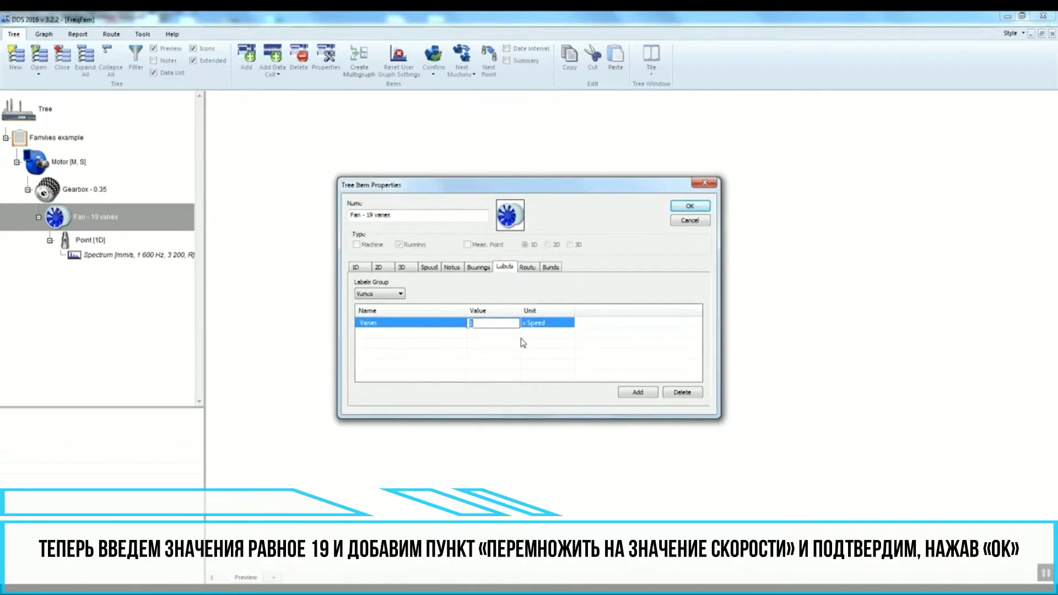
pyautogui.write('1')
pyautogui.click(462, 324)
pyautogui.click(690, 208)
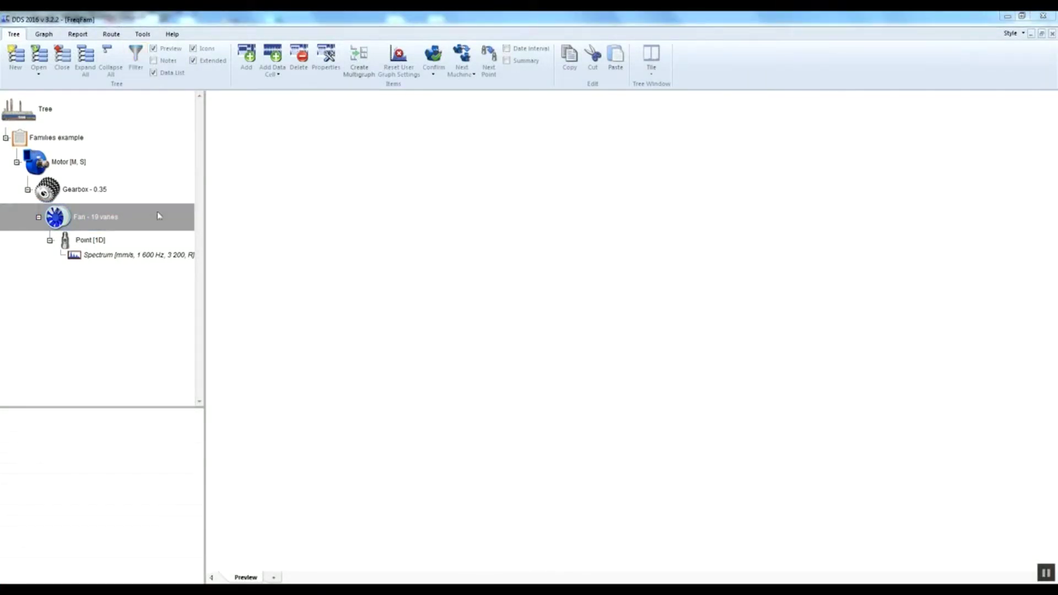
# Display the spectrum data of the measurement point and show its frequency families.
pyautogui.click(118, 255)
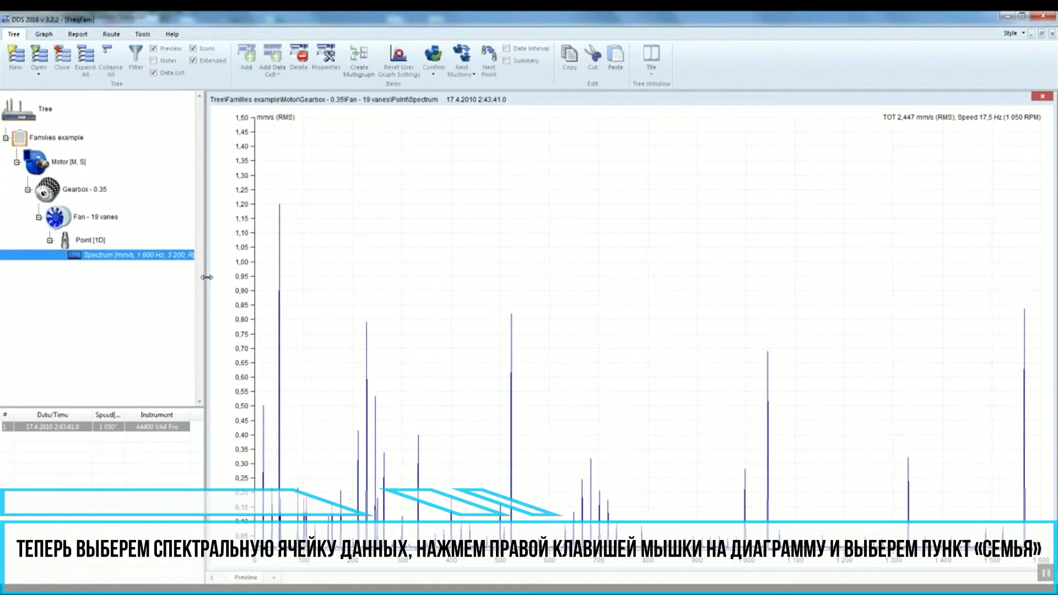
pyautogui.rightClick(463, 227)
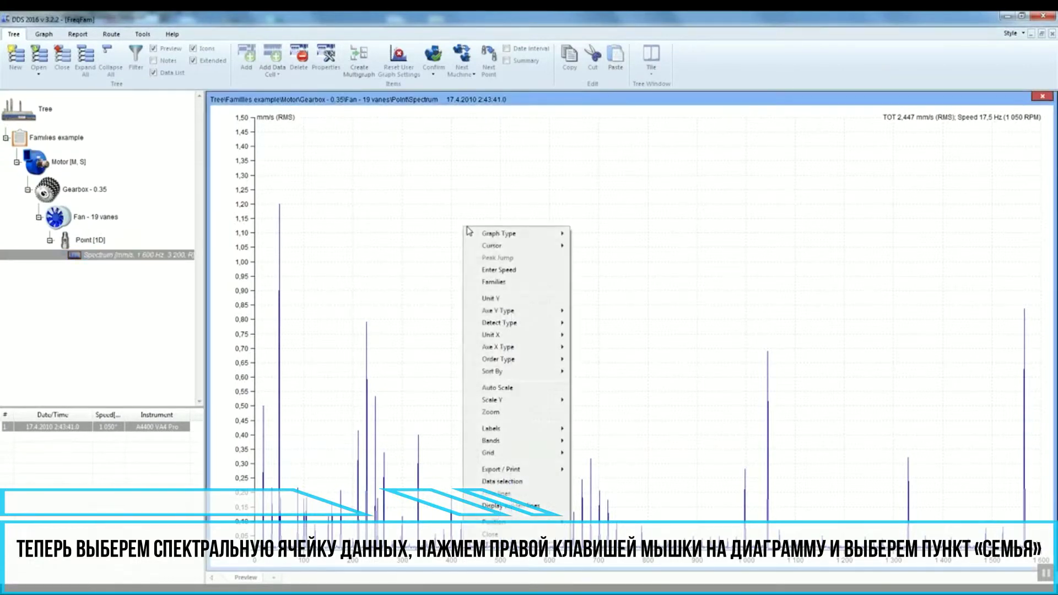
pyautogui.click(491, 282)
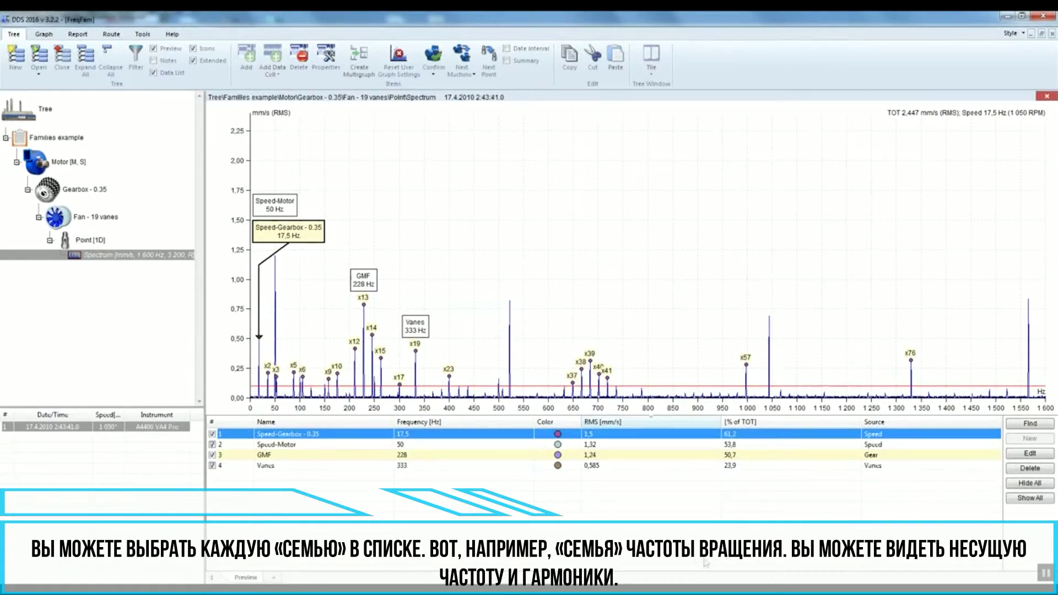
# Examine the harmonics and sidebands of the Speed-Motor, Speed-Gearbox, GMF and Vanes families one by one in the spectrum.
pyautogui.click(277, 444)
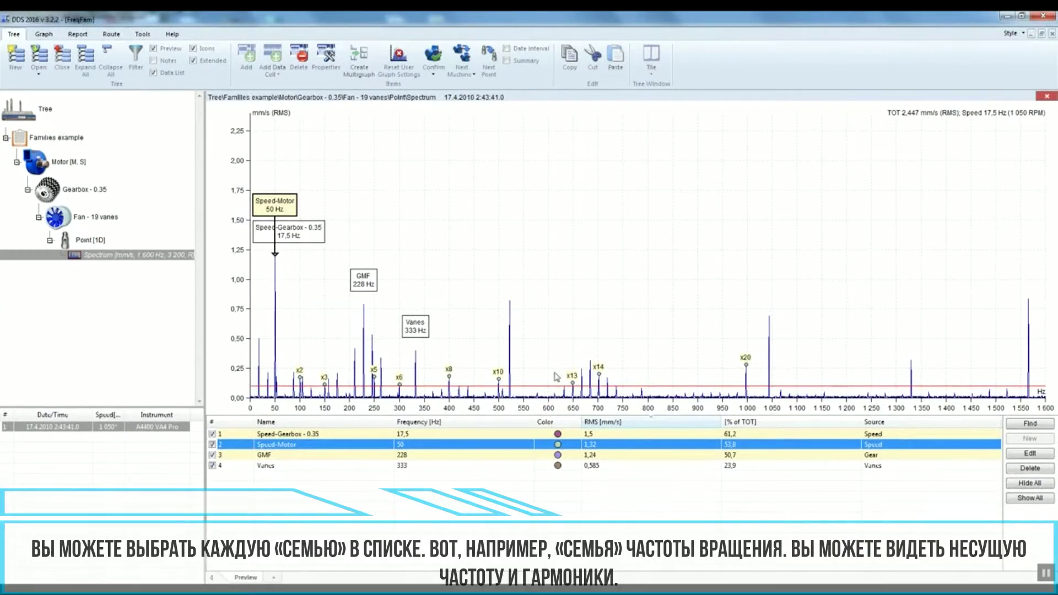
pyautogui.click(285, 435)
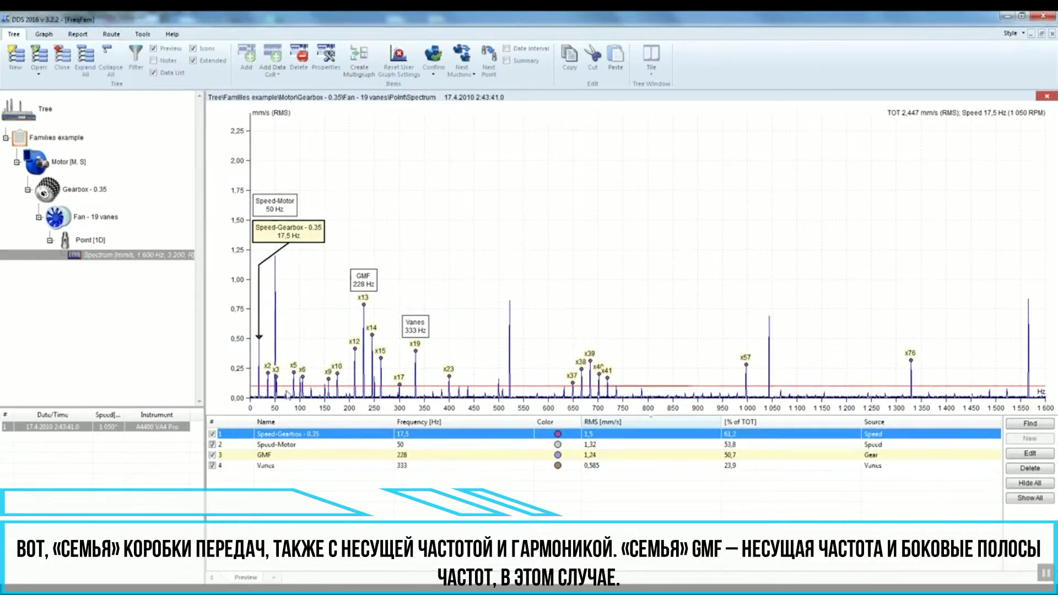
pyautogui.click(264, 455)
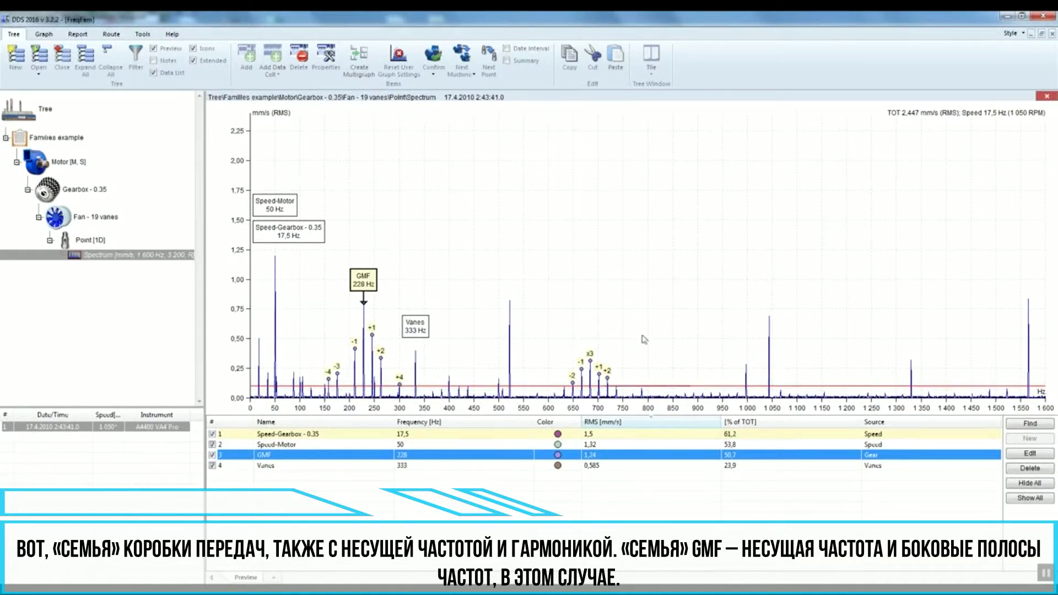
pyautogui.click(288, 468)
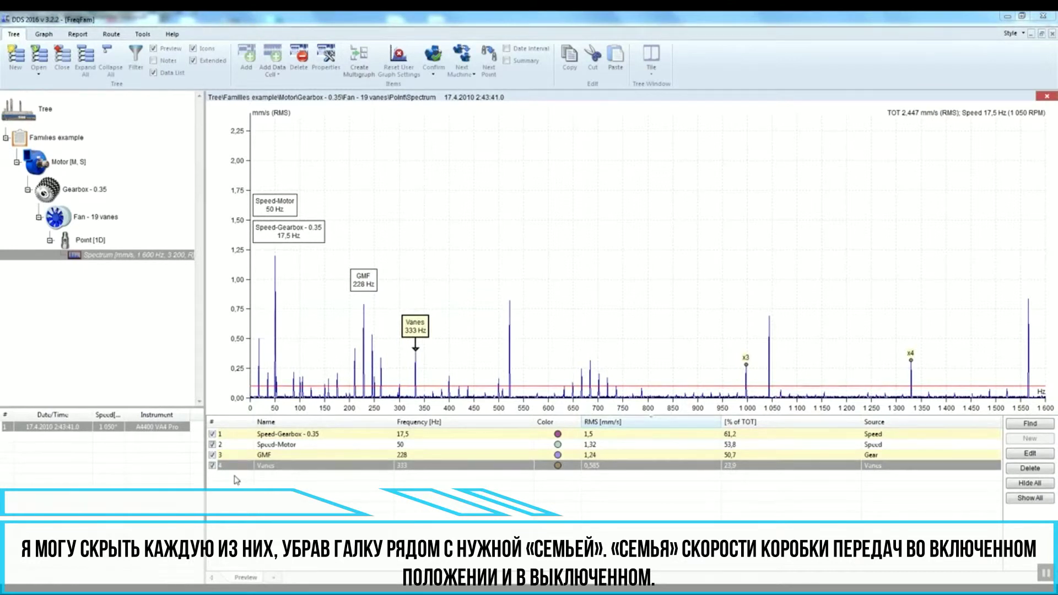
# Switch the Speed-Gearbox family's visibility off and on repeatedly in the family list, leaving it hidden.
pyautogui.click(212, 435)
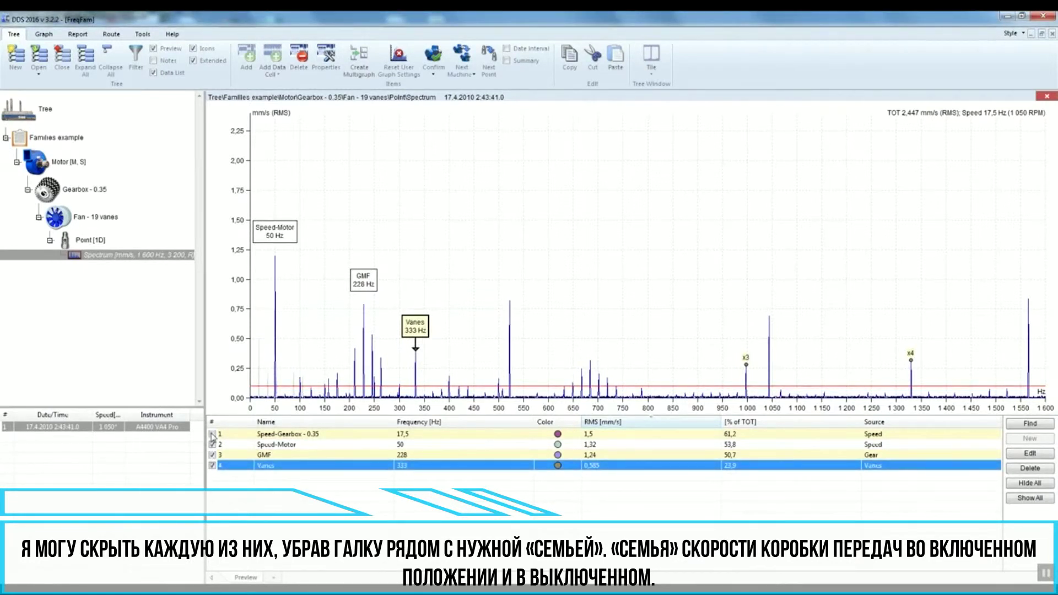
pyautogui.click(213, 435)
pyautogui.click(213, 435)
pyautogui.click(213, 435)
pyautogui.click(213, 435)
pyautogui.click(213, 435)
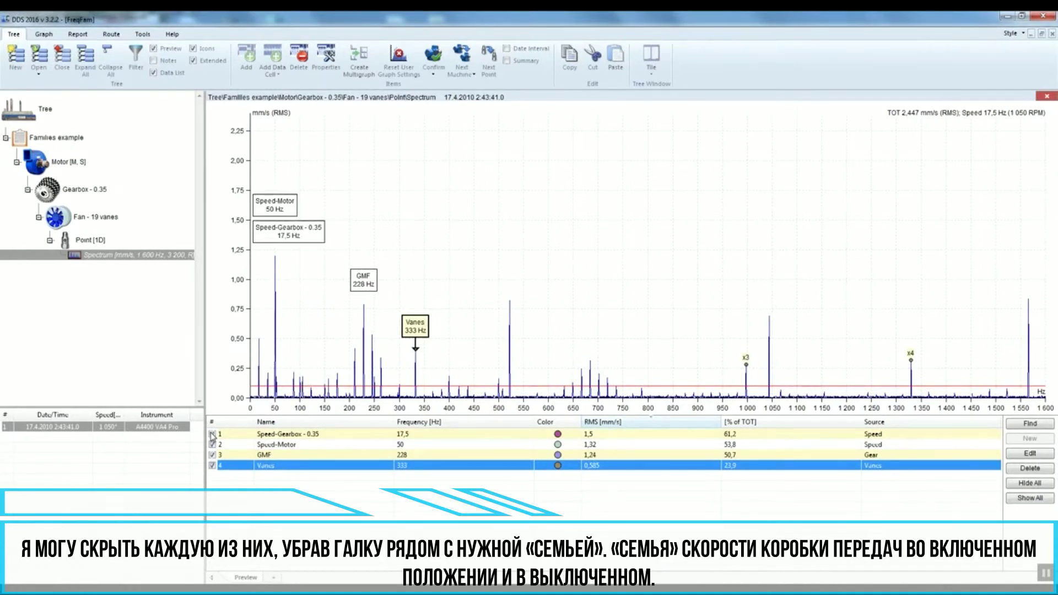
pyautogui.click(213, 435)
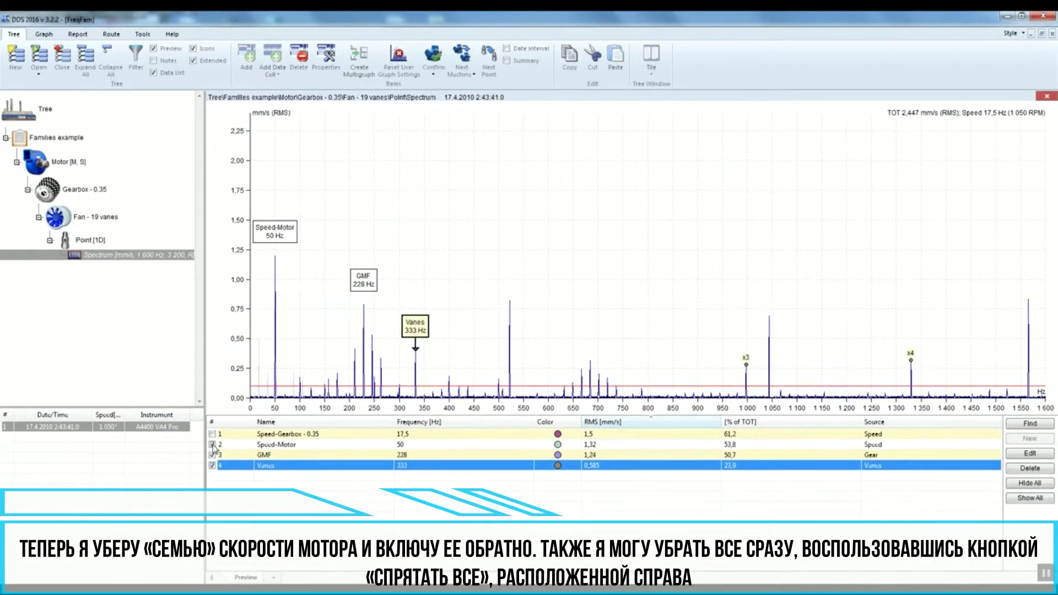
# Switch the Speed-Motor family off and on, leaving it hidden, and hide all the families in the spectrum.
pyautogui.click(213, 445)
pyautogui.click(212, 445)
pyautogui.click(212, 445)
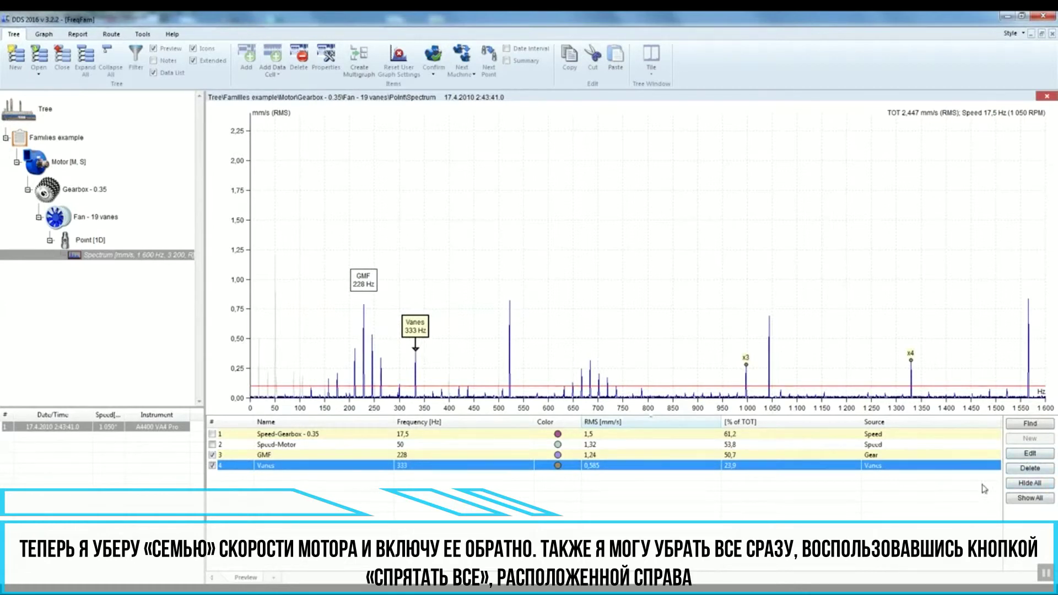
pyautogui.click(1039, 485)
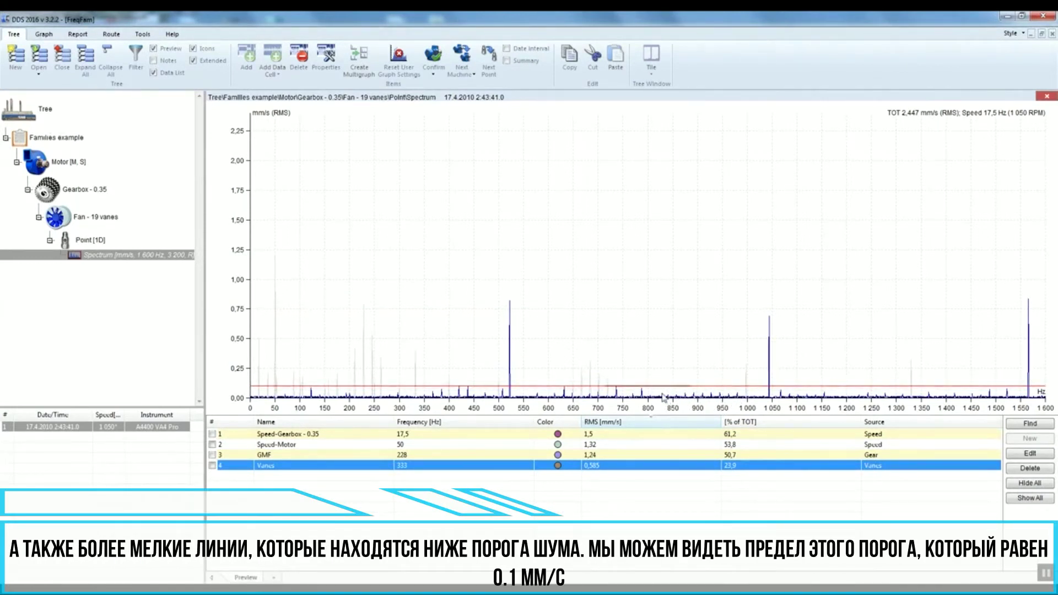
# Find further families among the remaining spectrum peaks and hide all families again.
pyautogui.moveTo(660, 388)
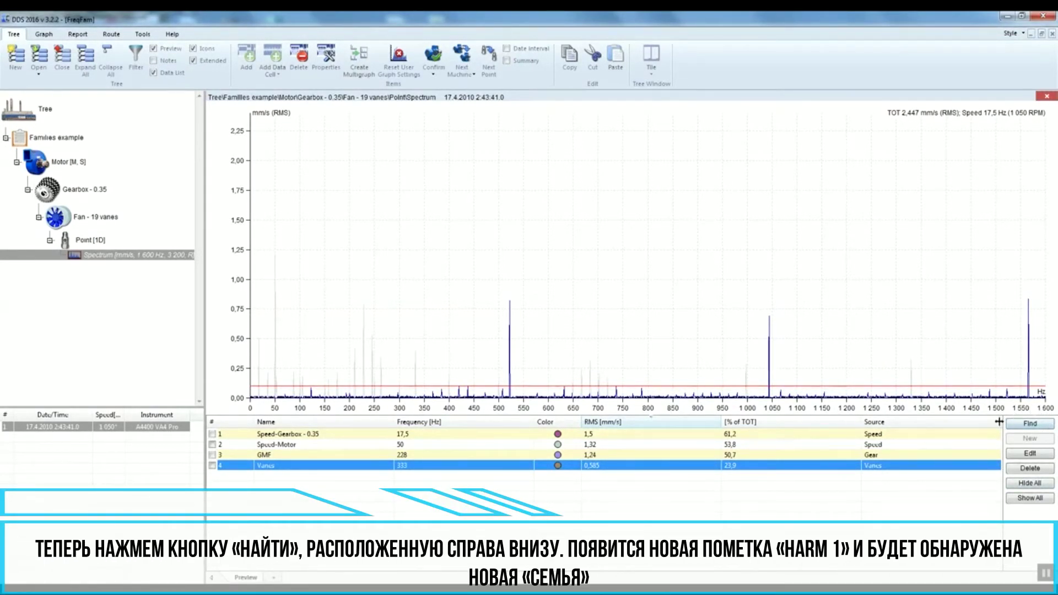
pyautogui.click(1037, 427)
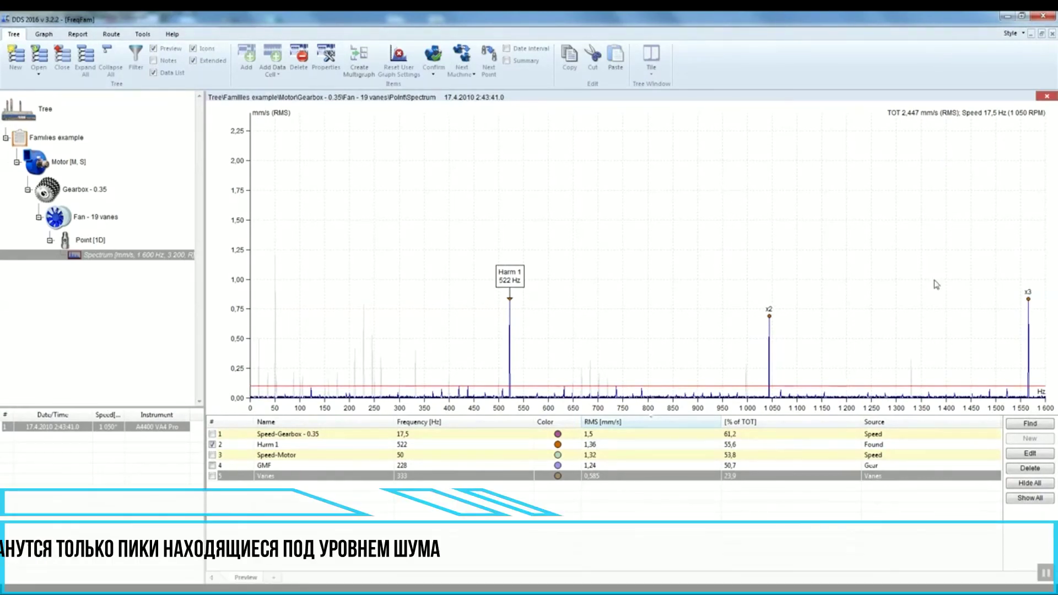
pyautogui.click(1025, 485)
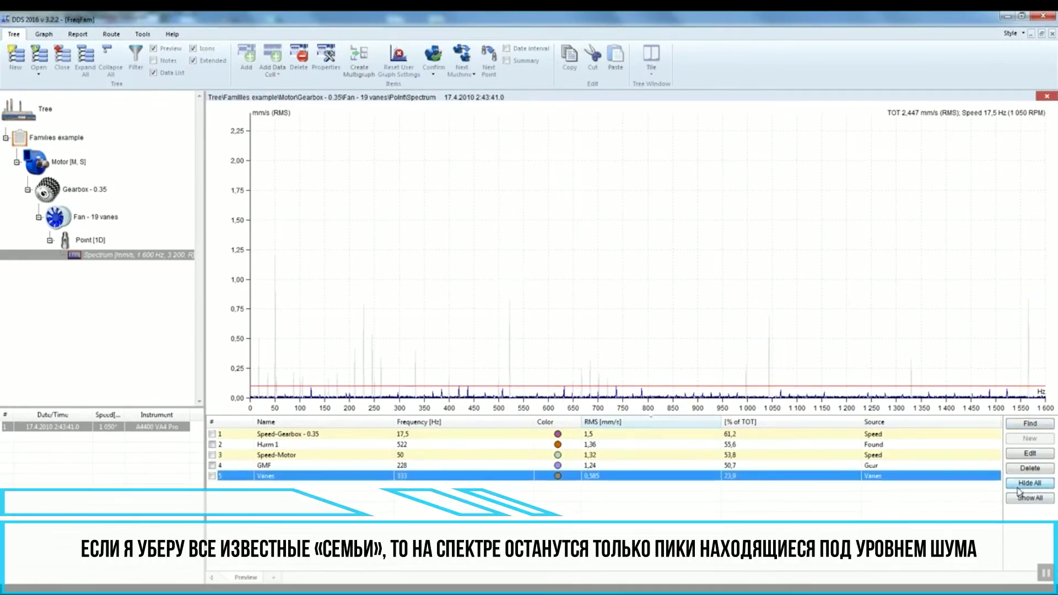